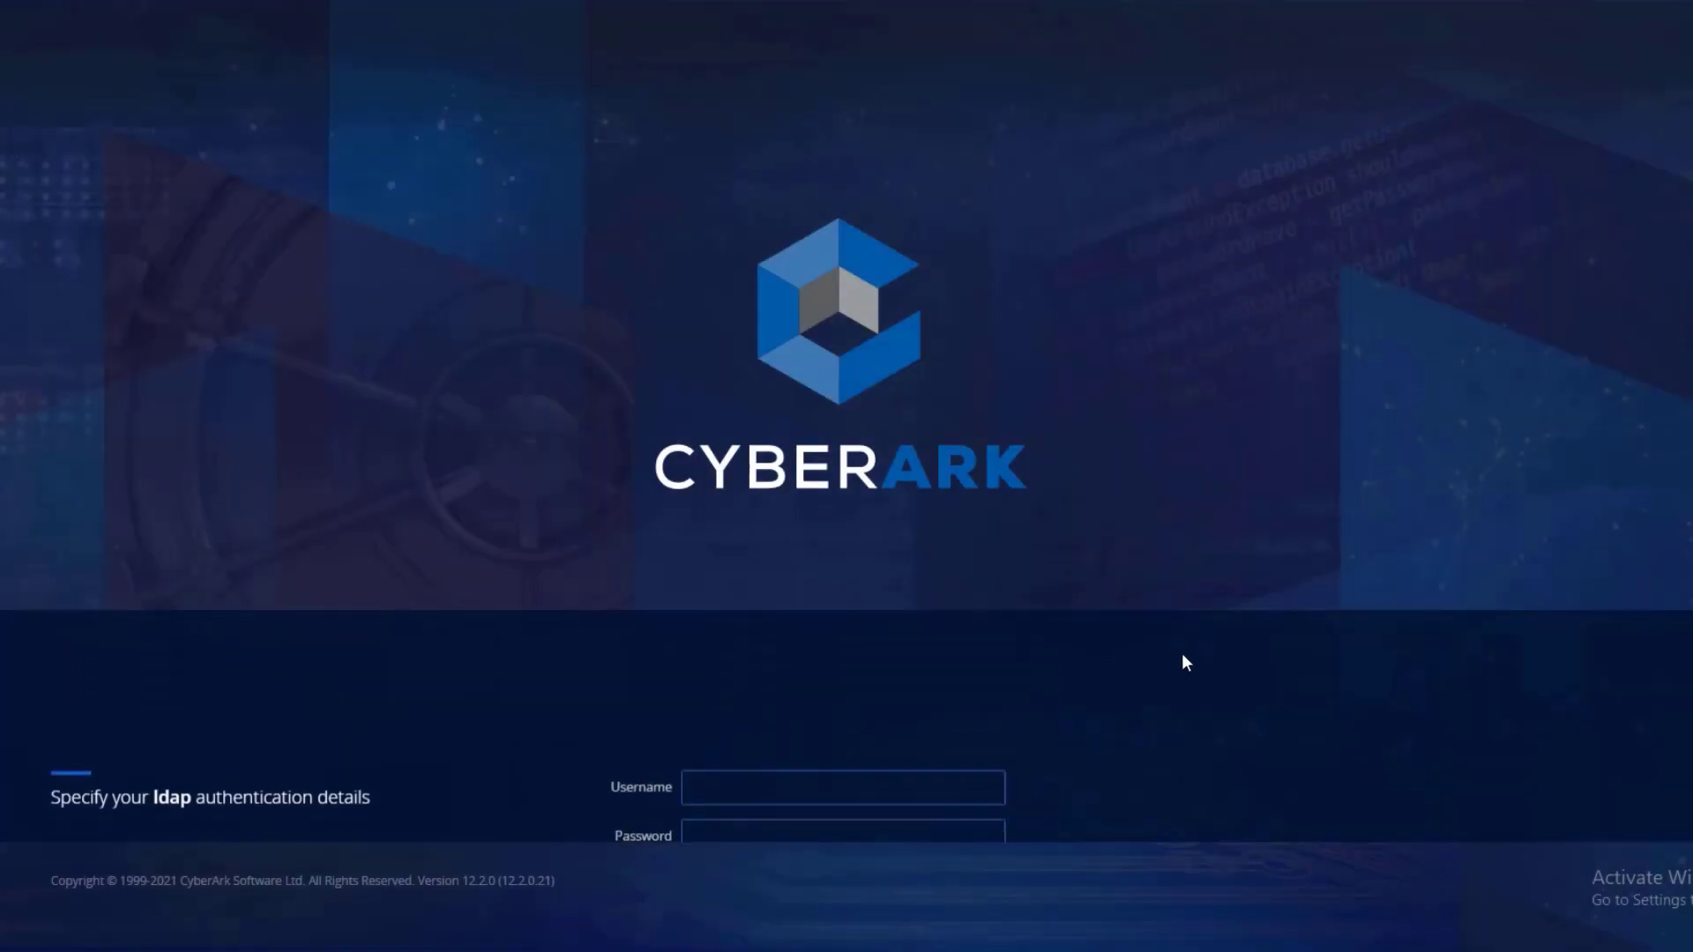
# Sign in to PVWA with the LDAP username and password to see logon01 and root01
pyautogui.write('carlos')
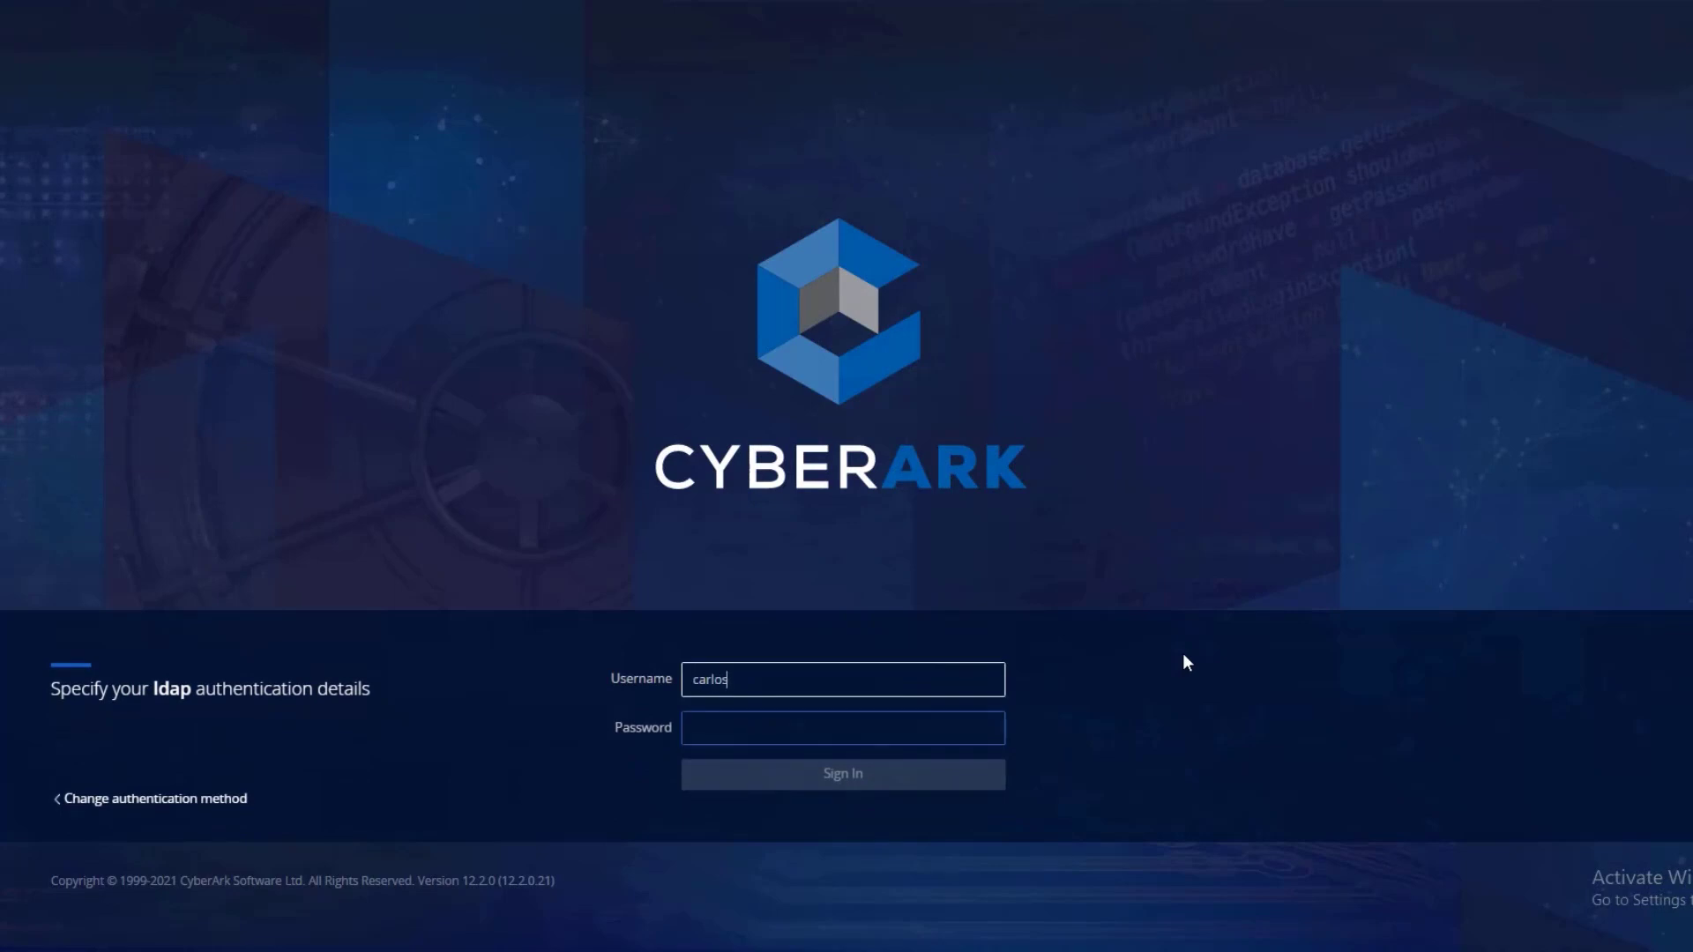
pyautogui.press('Tab')
pyautogui.write('****')
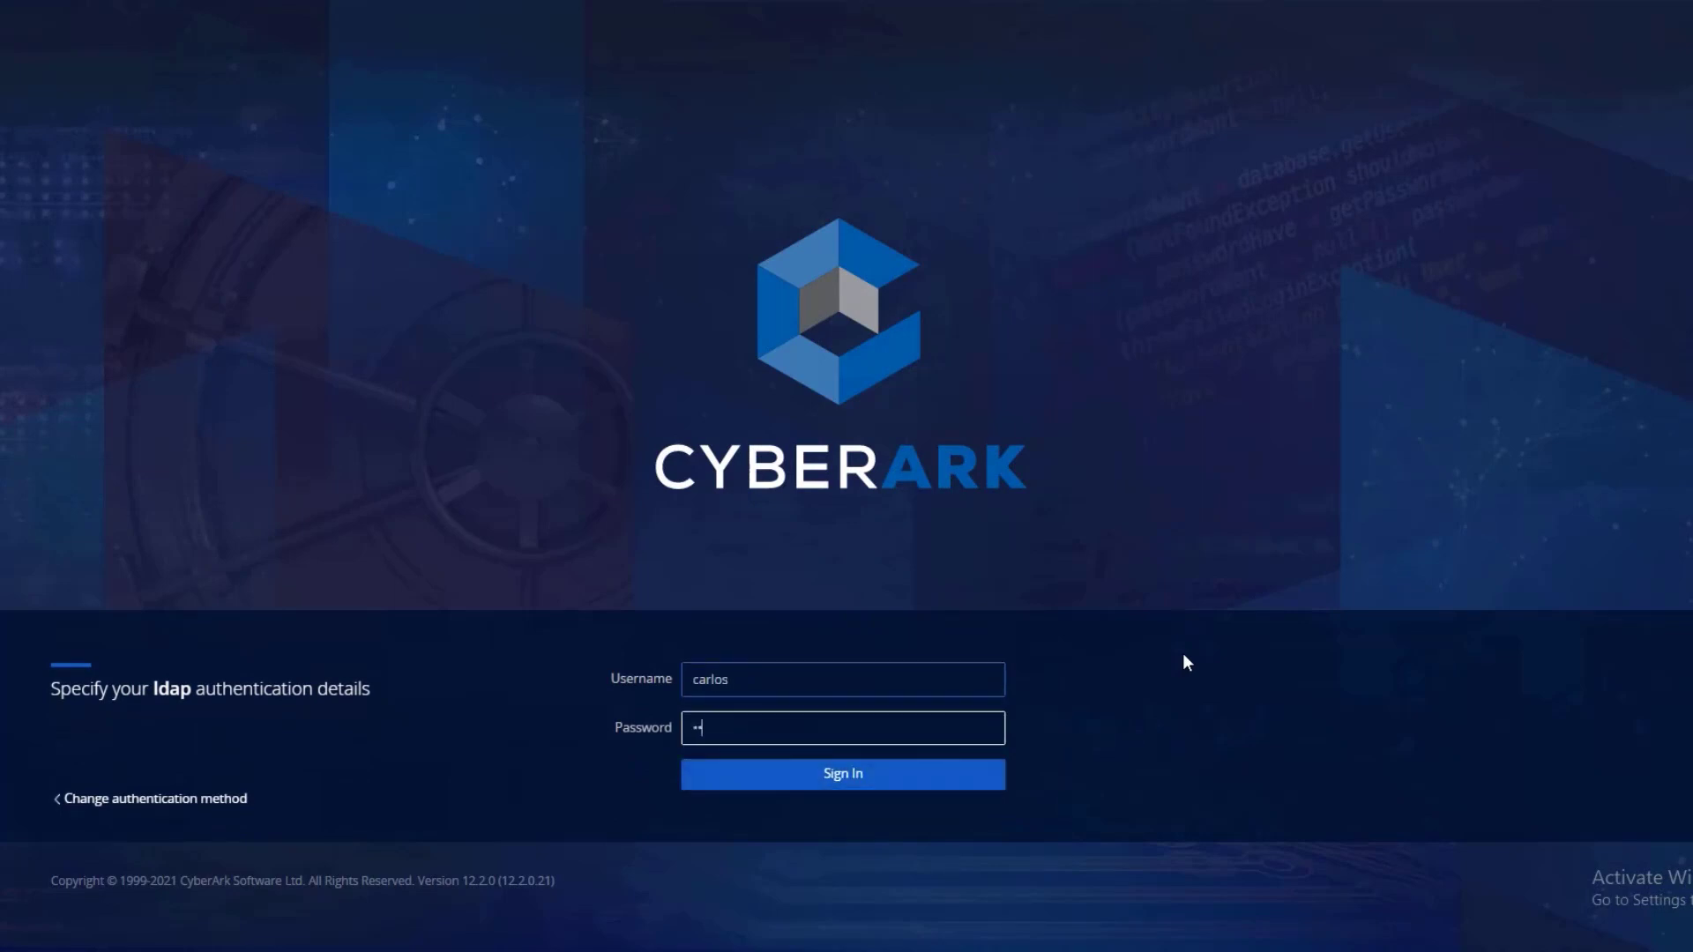
pyautogui.write('*****')
pyautogui.press('Return')
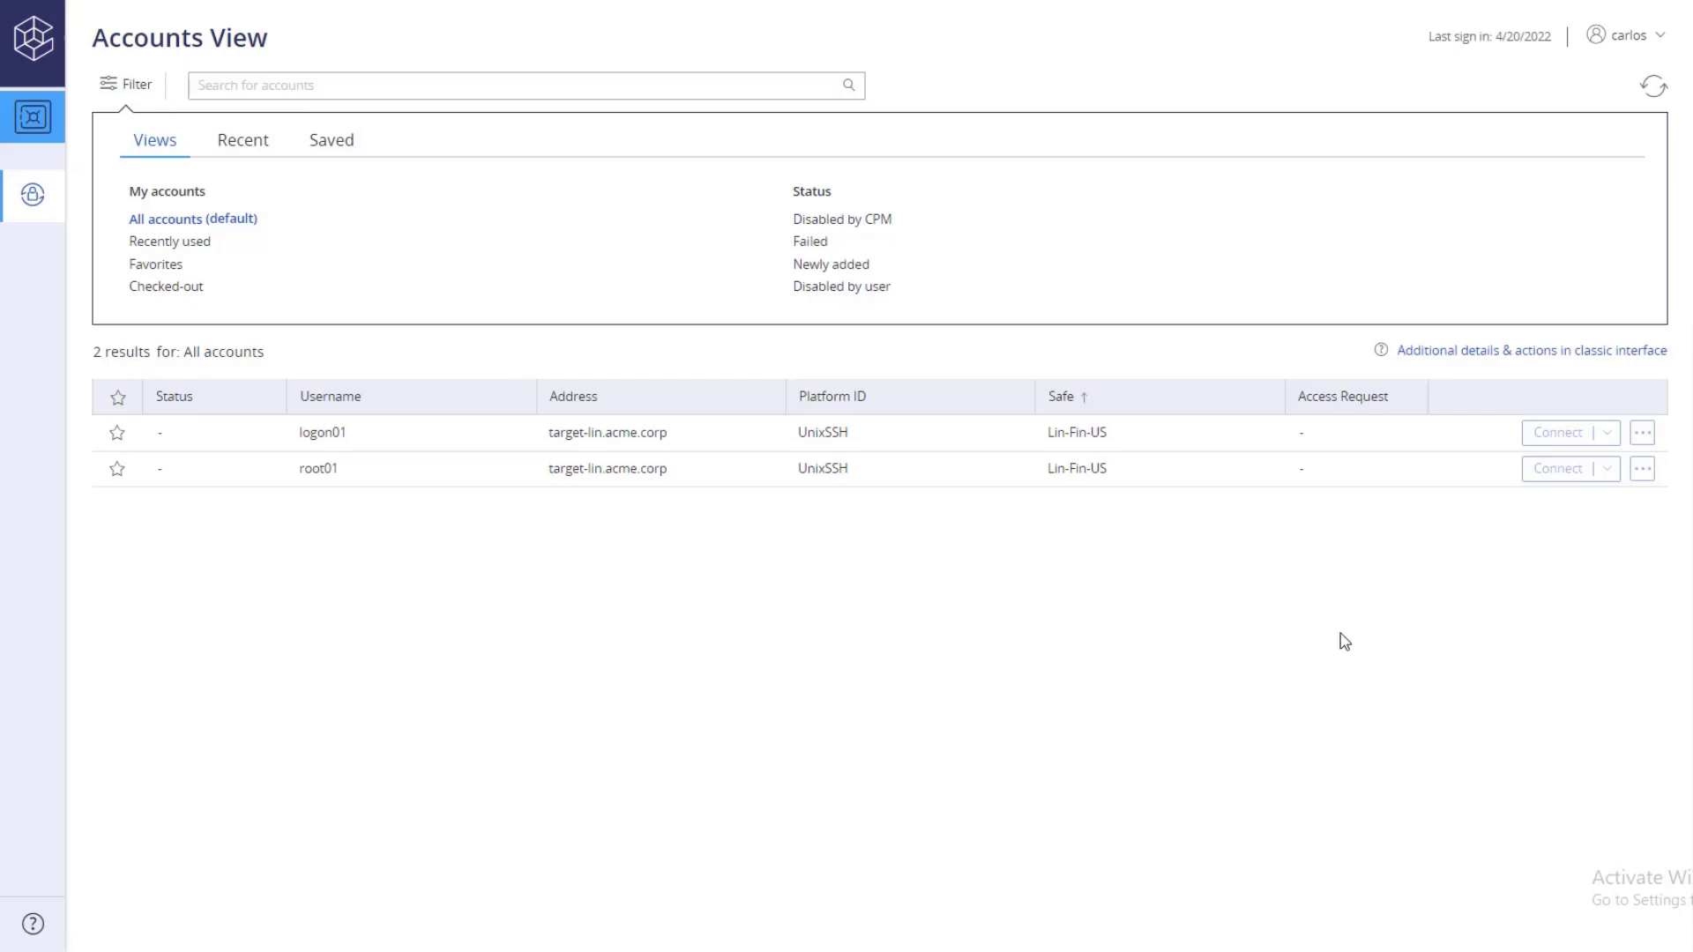
# Show root01's password, copy it to the clipboard, and close the password window
pyautogui.click(1643, 469)
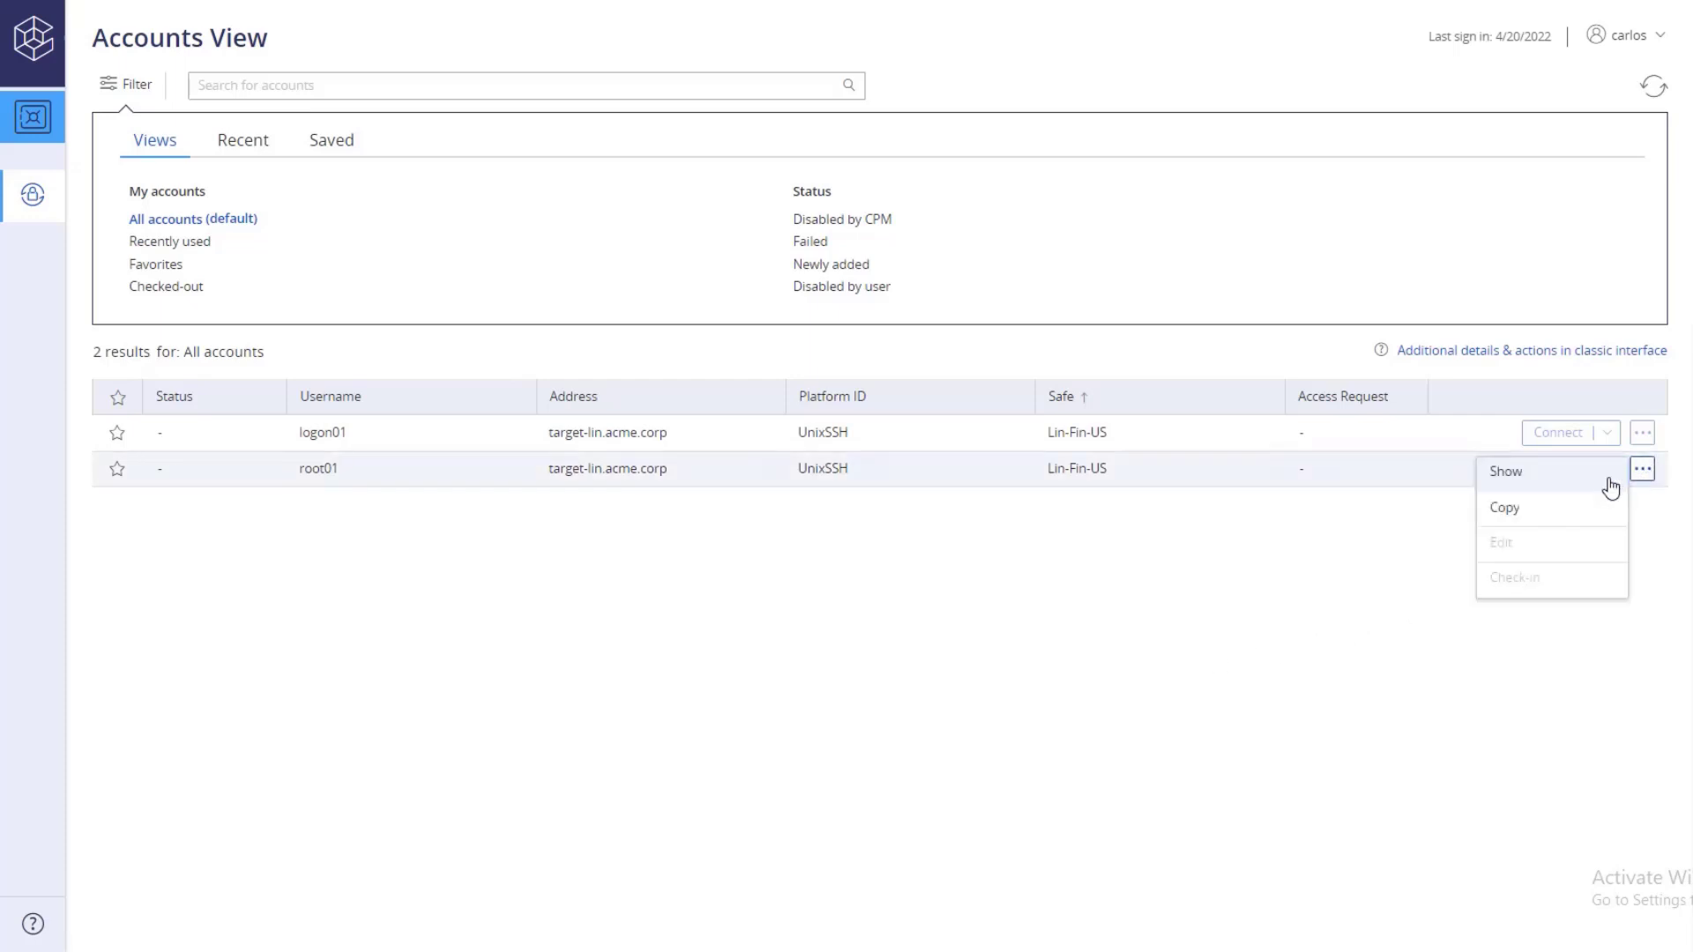
pyautogui.click(1602, 480)
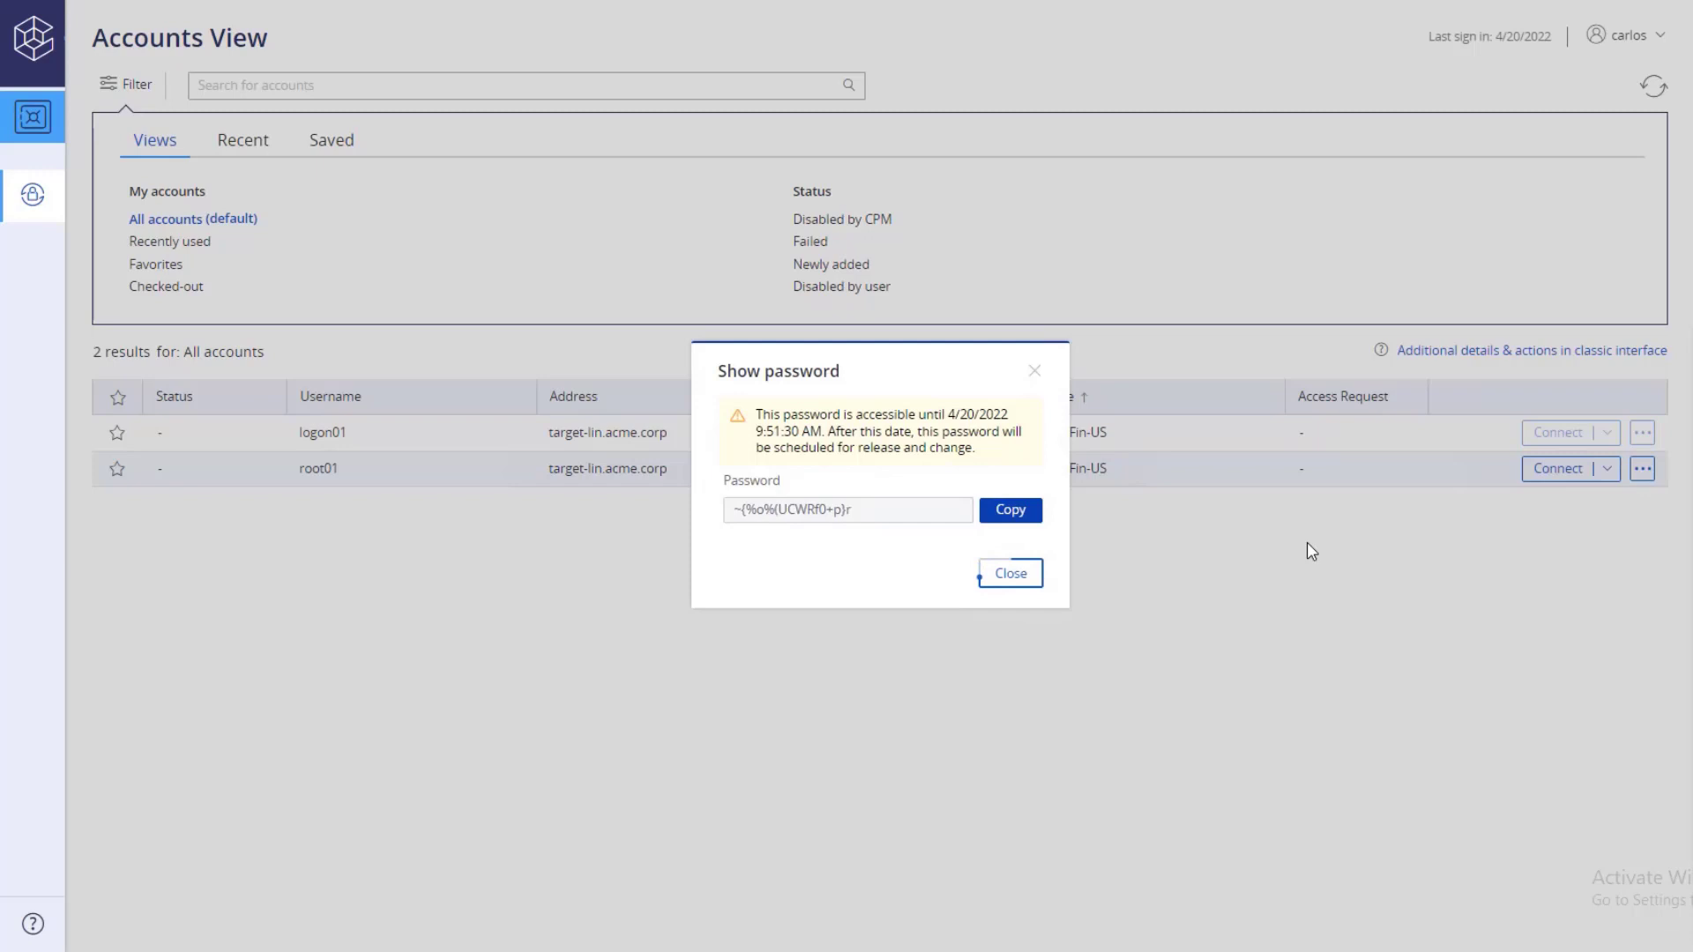
pyautogui.click(1014, 512)
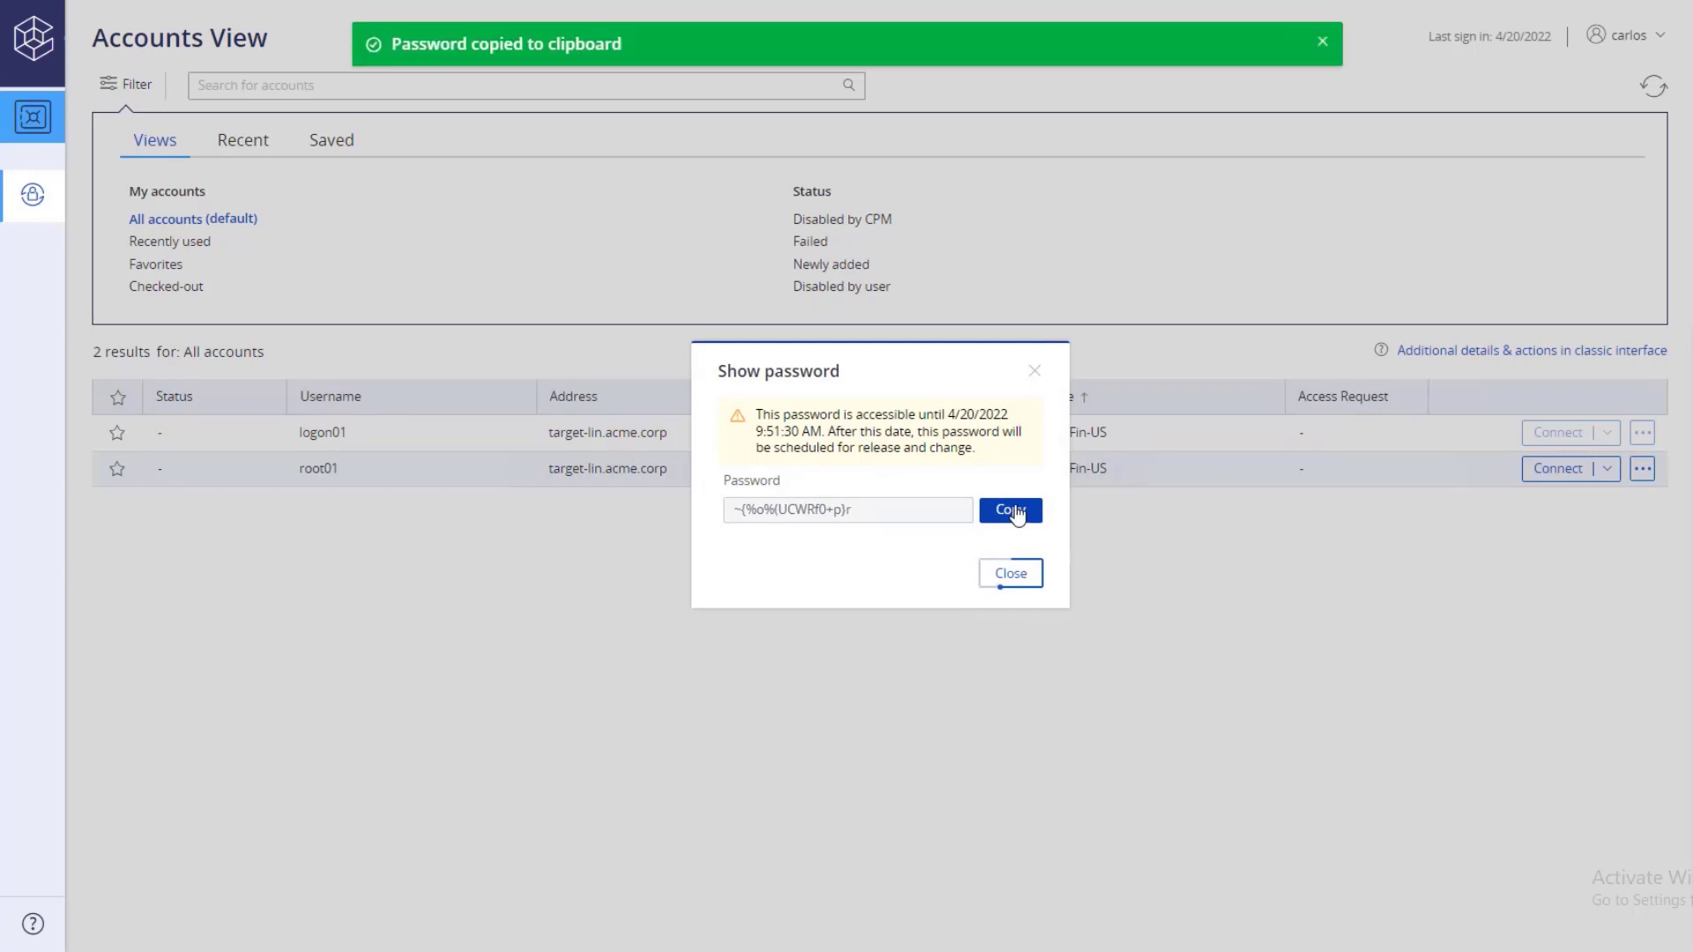
pyautogui.click(1021, 578)
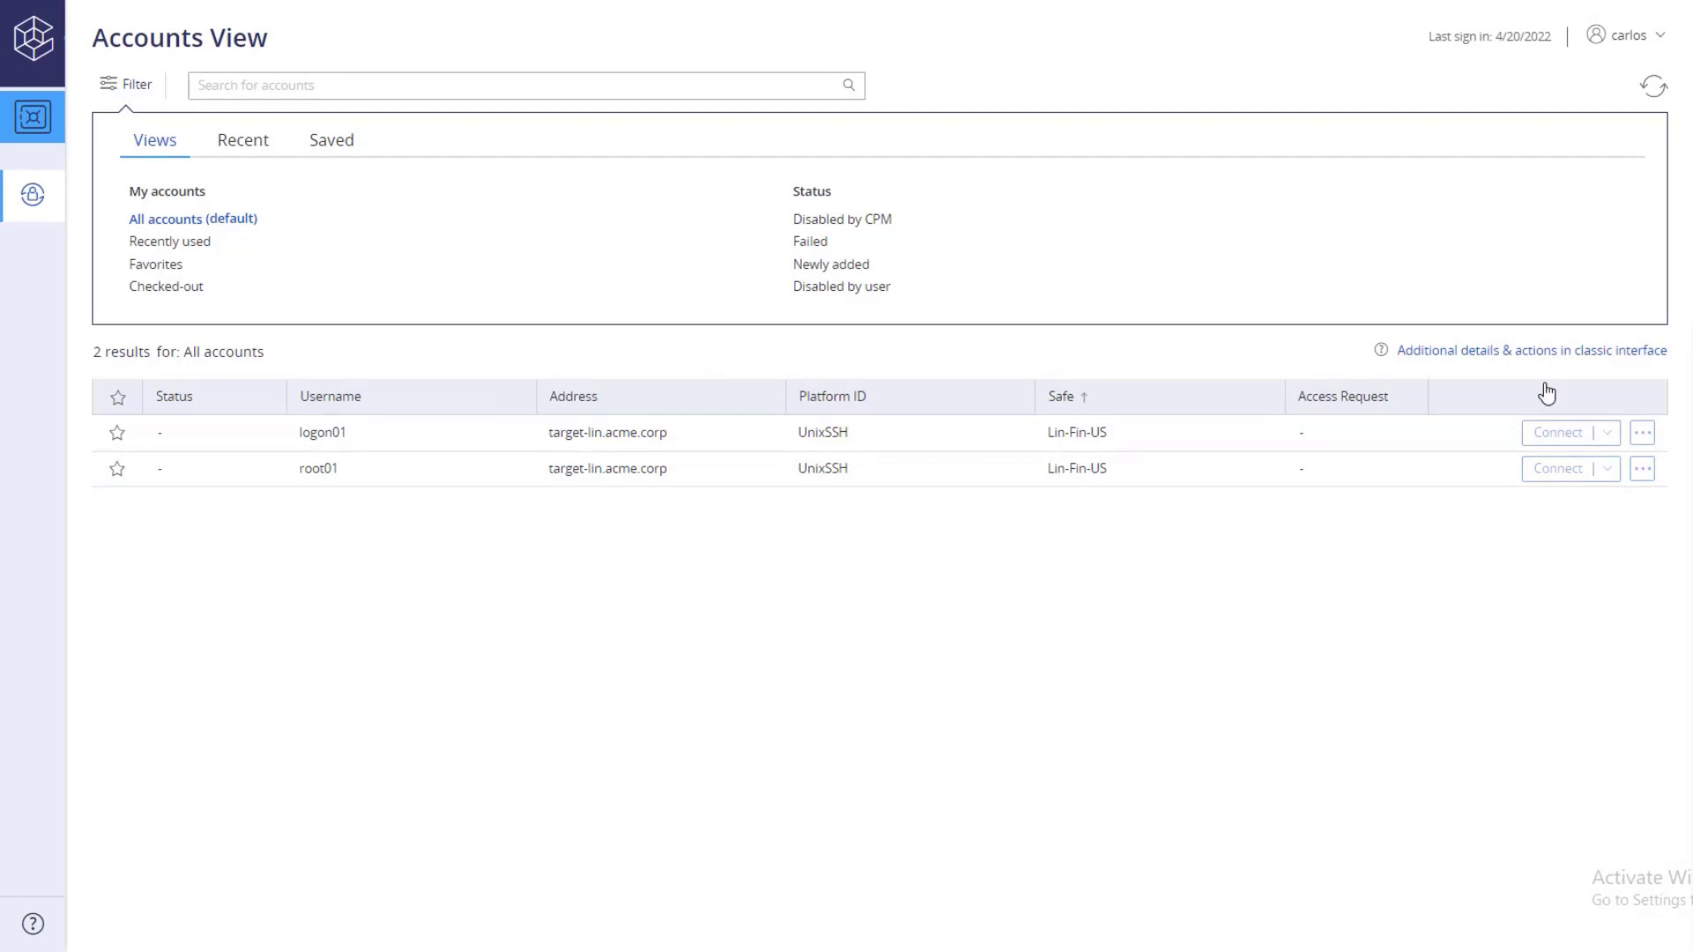
# Refresh the list and review root01's details, confirming it is checked out and locked
pyautogui.click(1654, 88)
pyautogui.click(1228, 476)
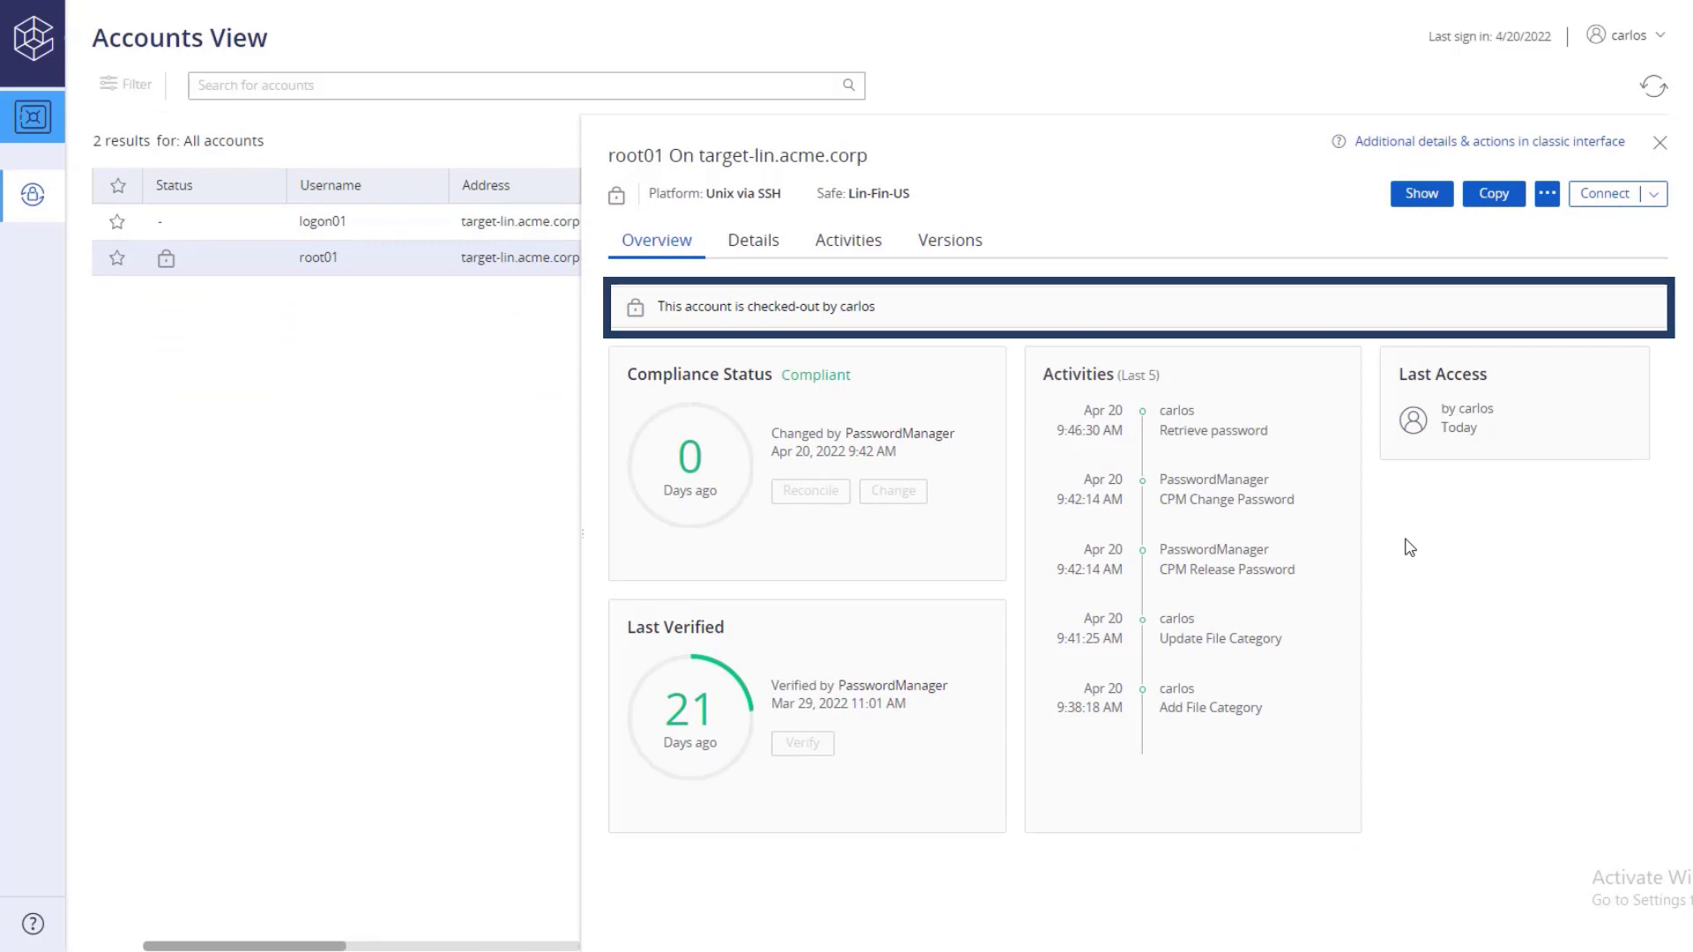
pyautogui.click(1659, 143)
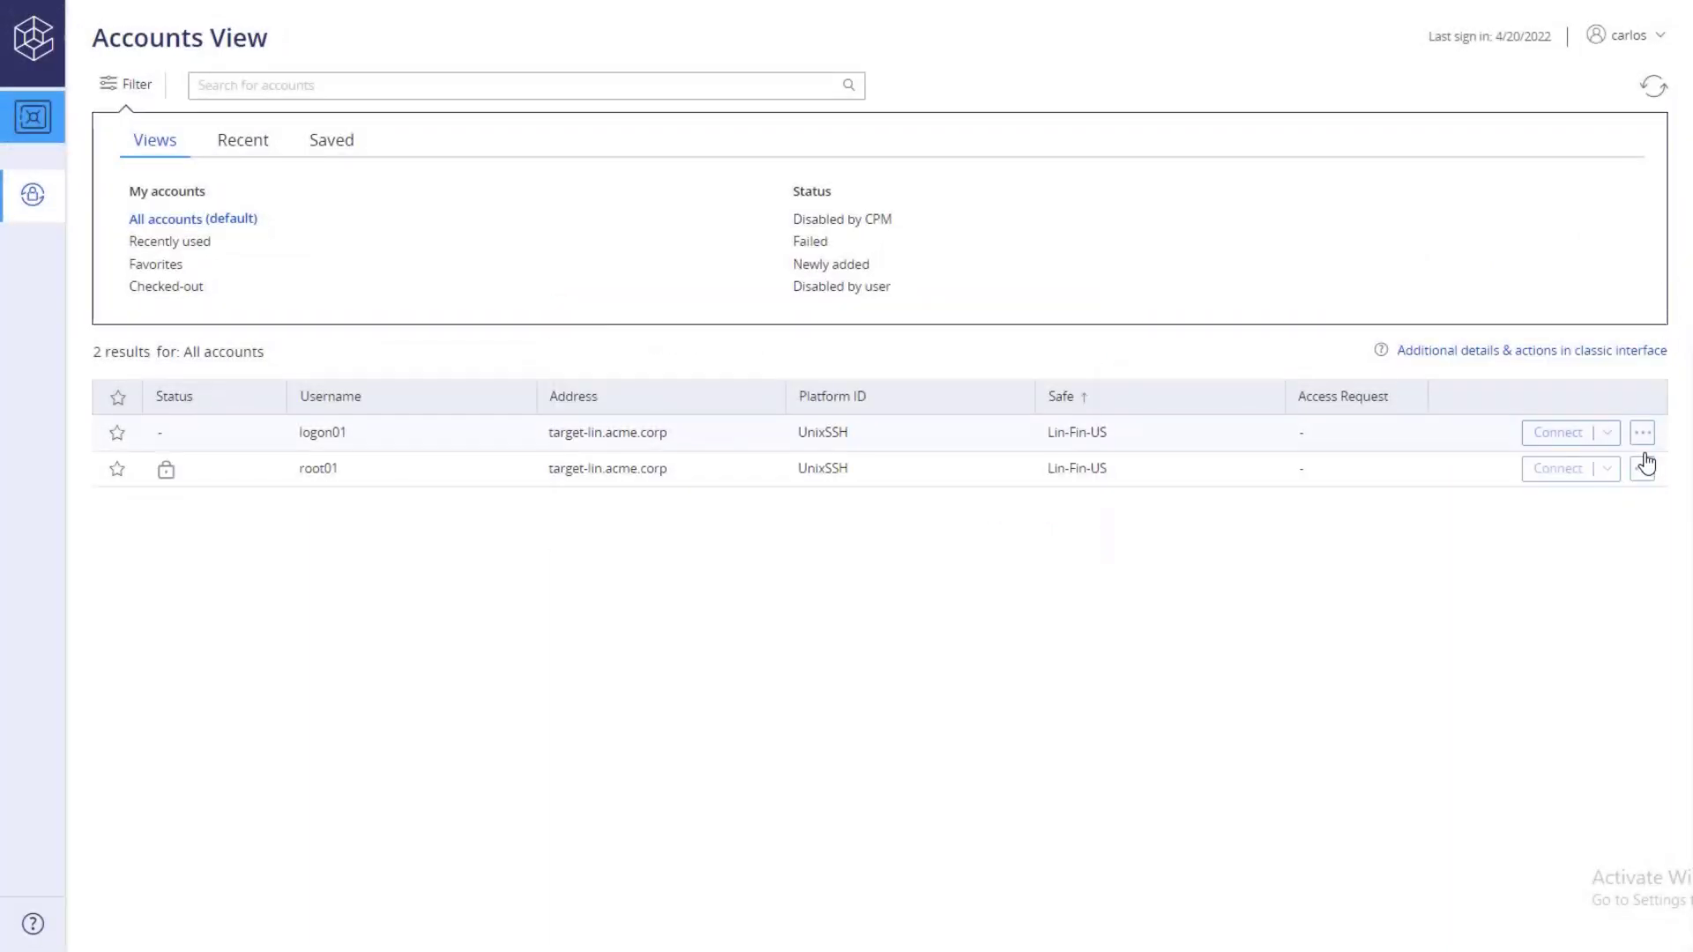
pyautogui.click(1641, 468)
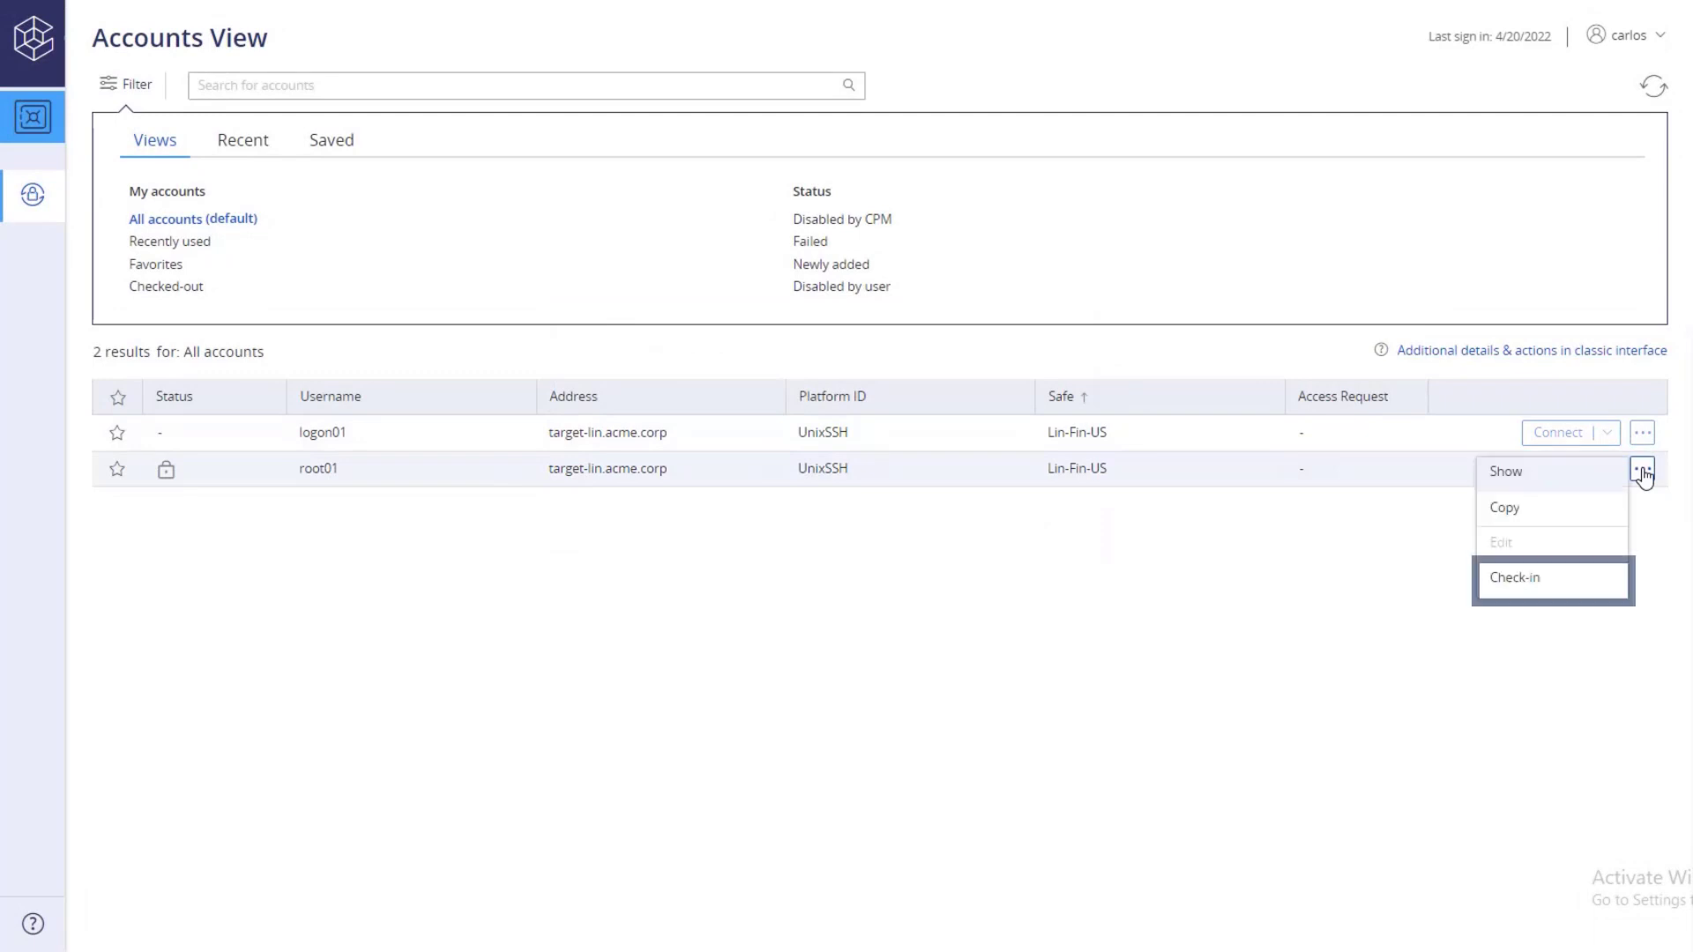
# Check root01 back in, refresh, and open the administrator account on target-win.acme.corp
pyautogui.click(1603, 582)
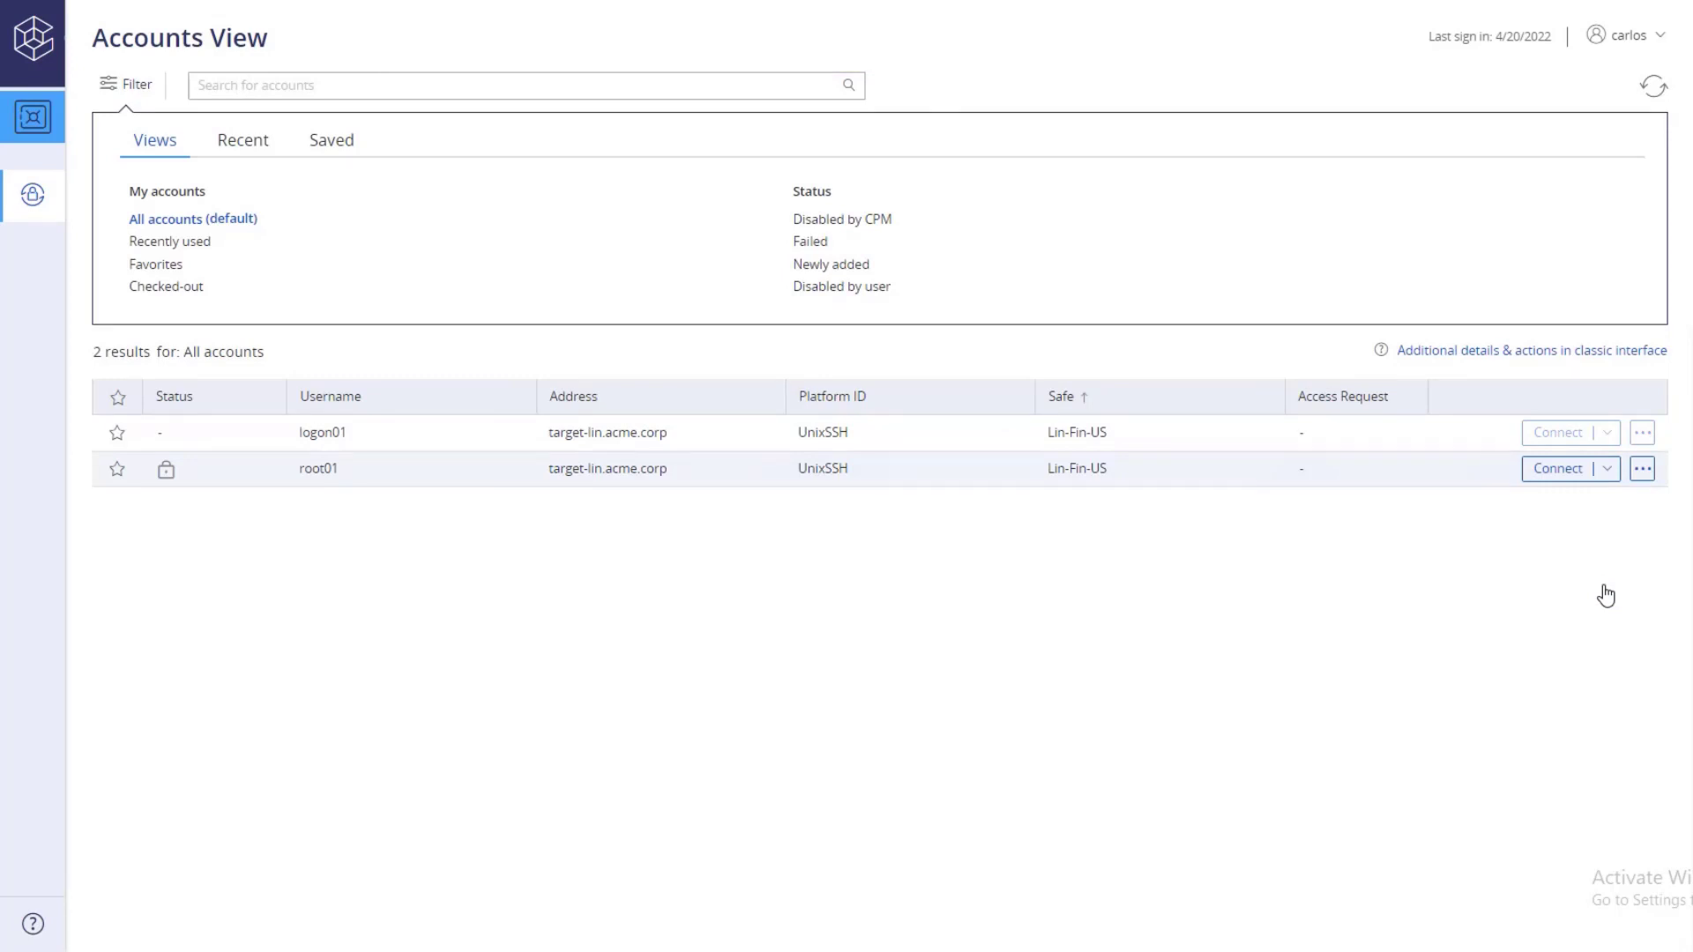
pyautogui.click(1660, 92)
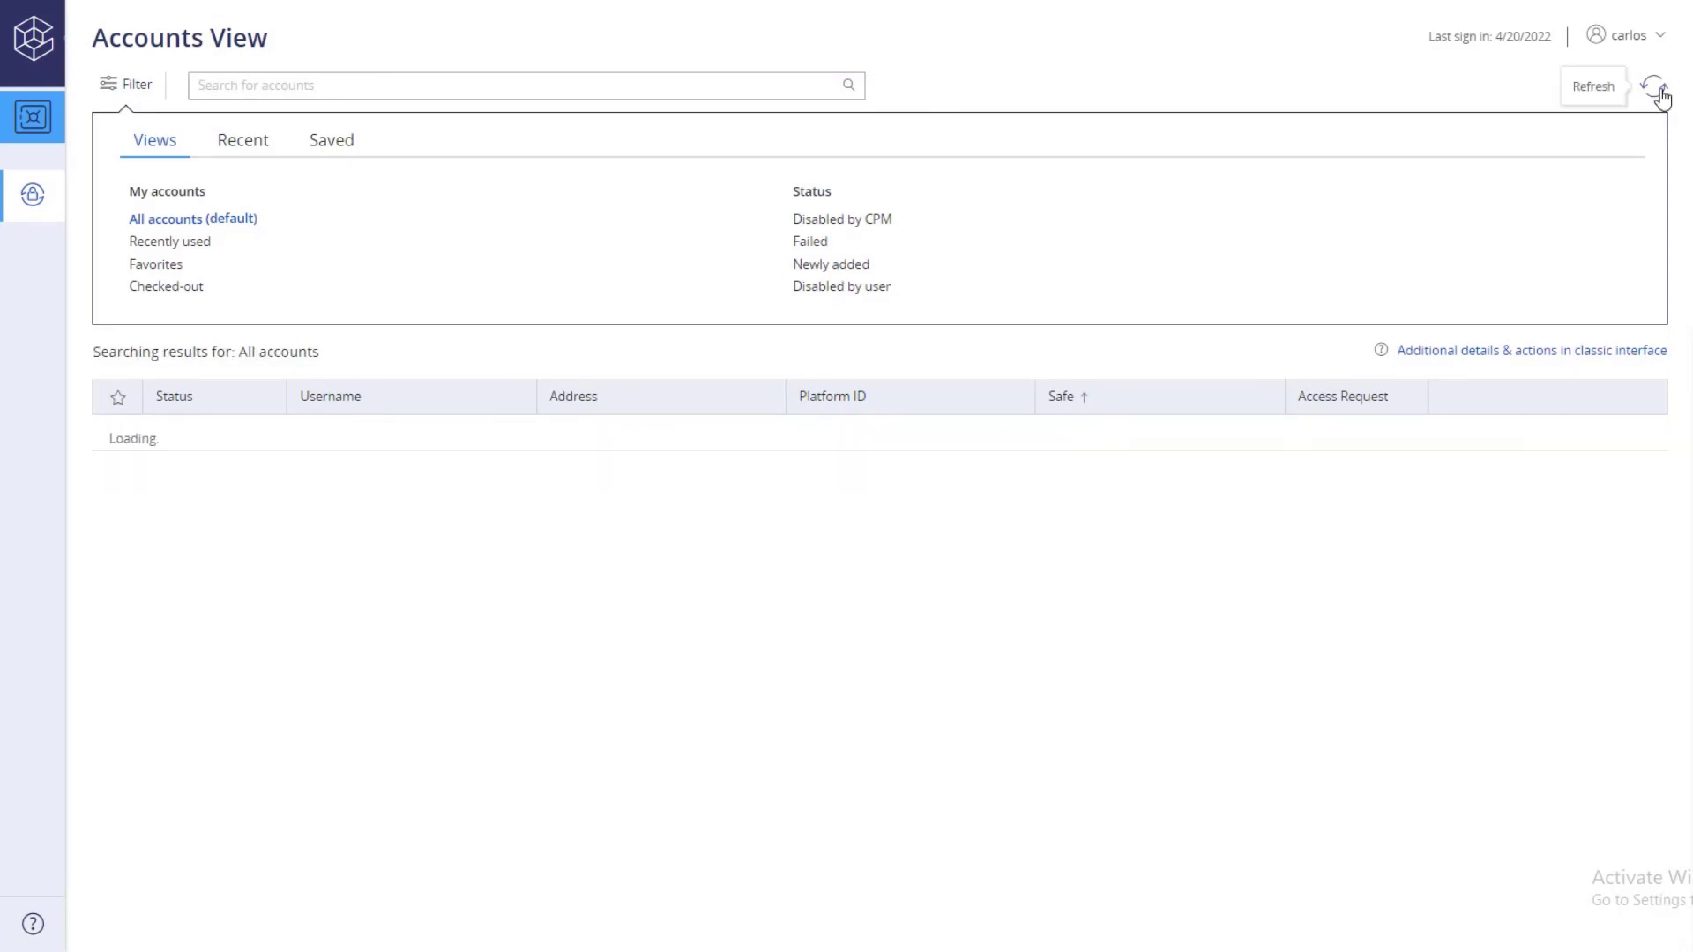
pyautogui.click(1391, 474)
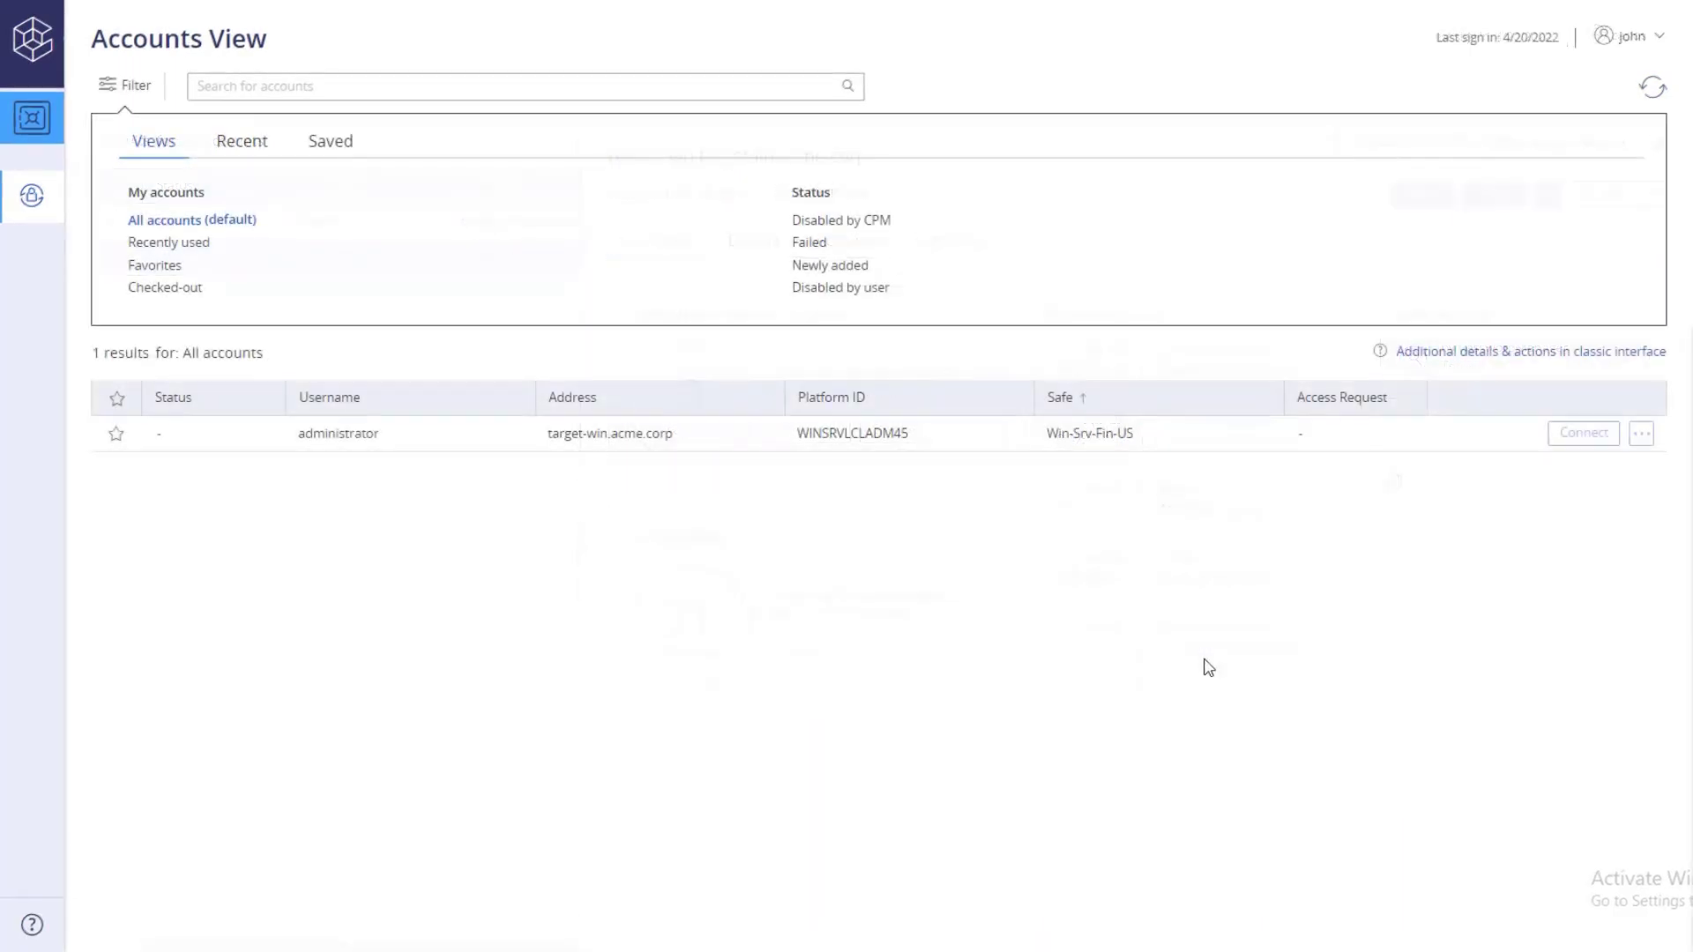
# Launch a PSM RDP session to administrator on target-win with reason Incident
pyautogui.click(1570, 438)
pyautogui.click(1020, 421)
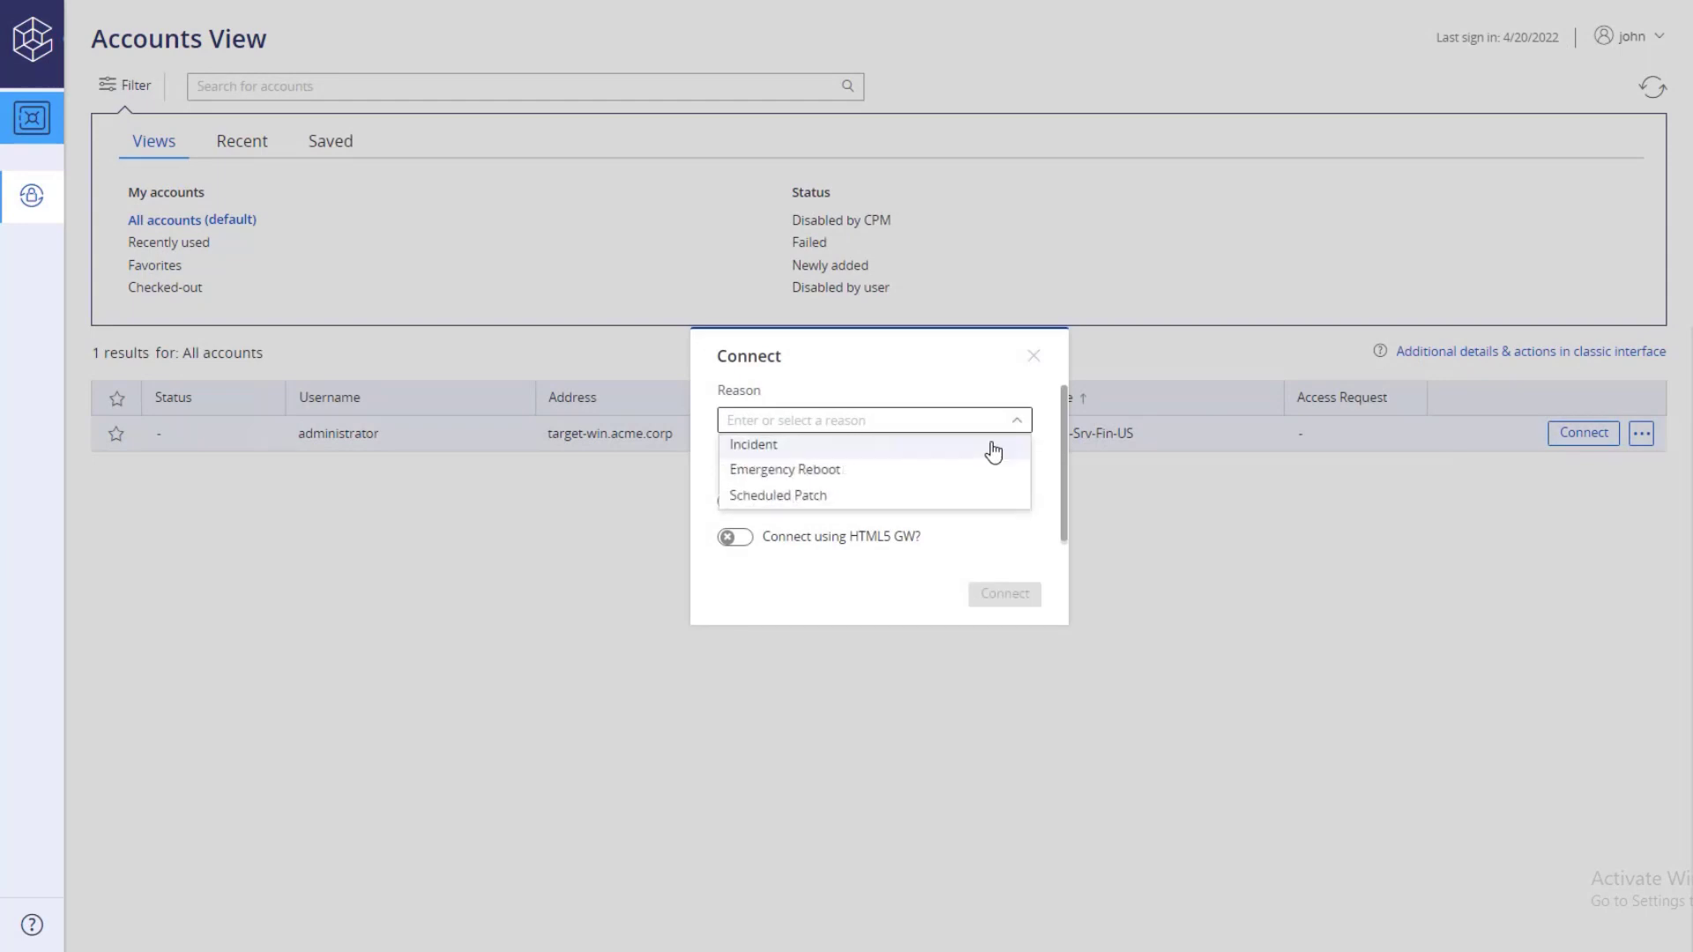
pyautogui.click(992, 444)
pyautogui.click(1004, 594)
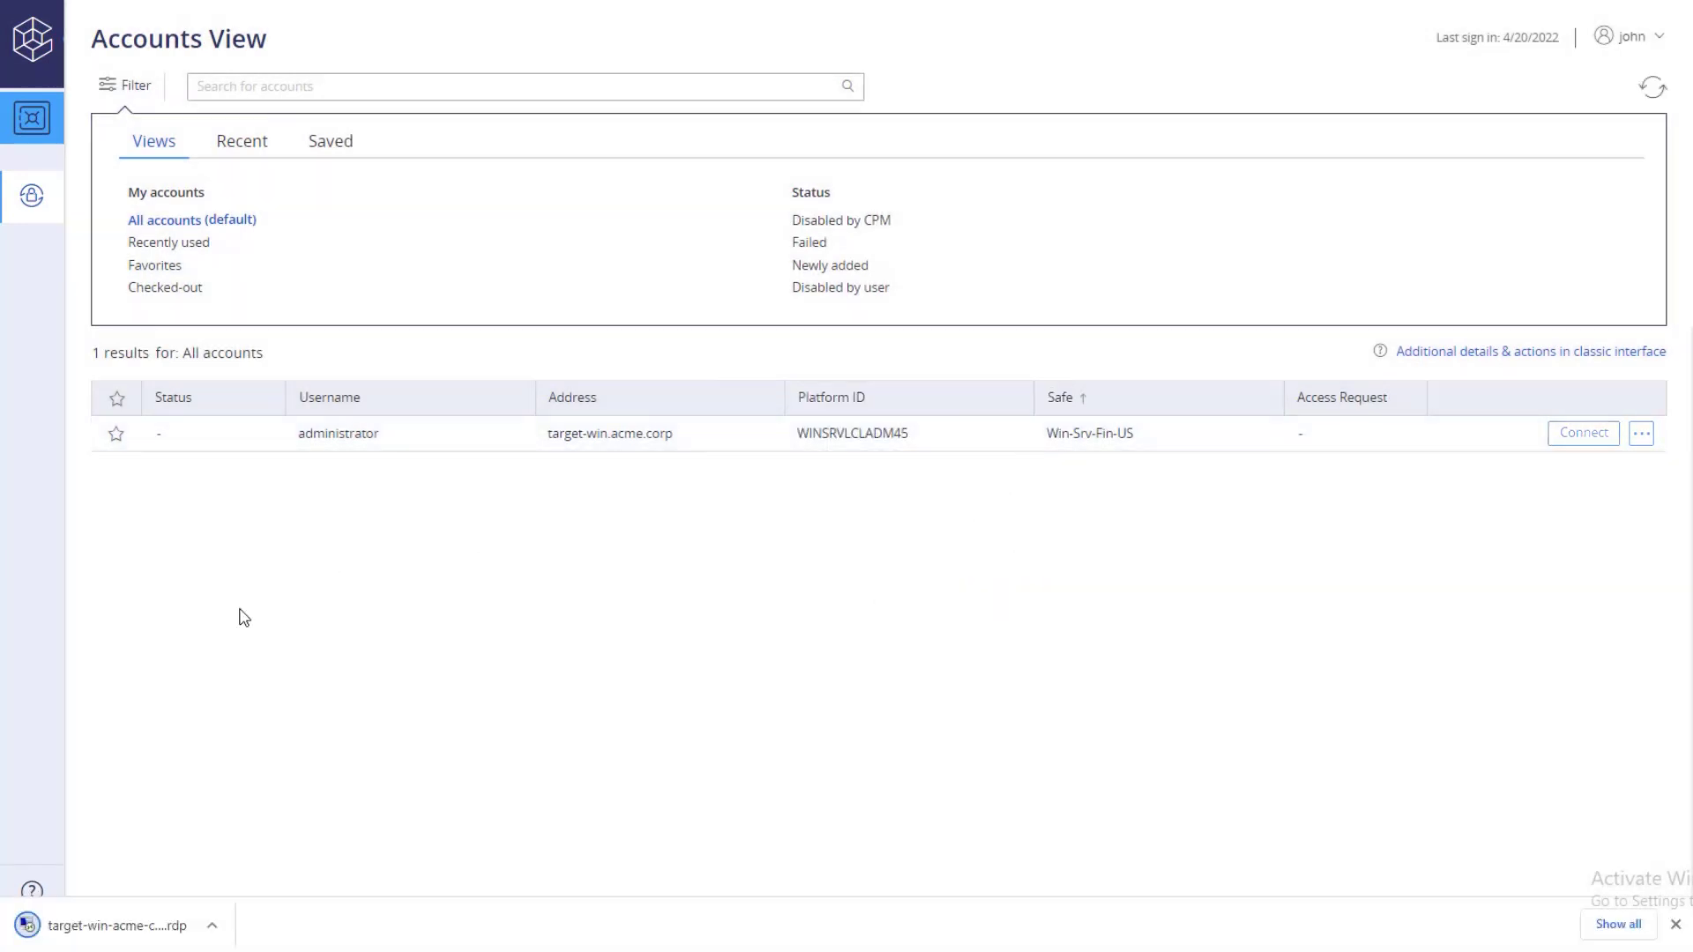
pyautogui.click(143, 926)
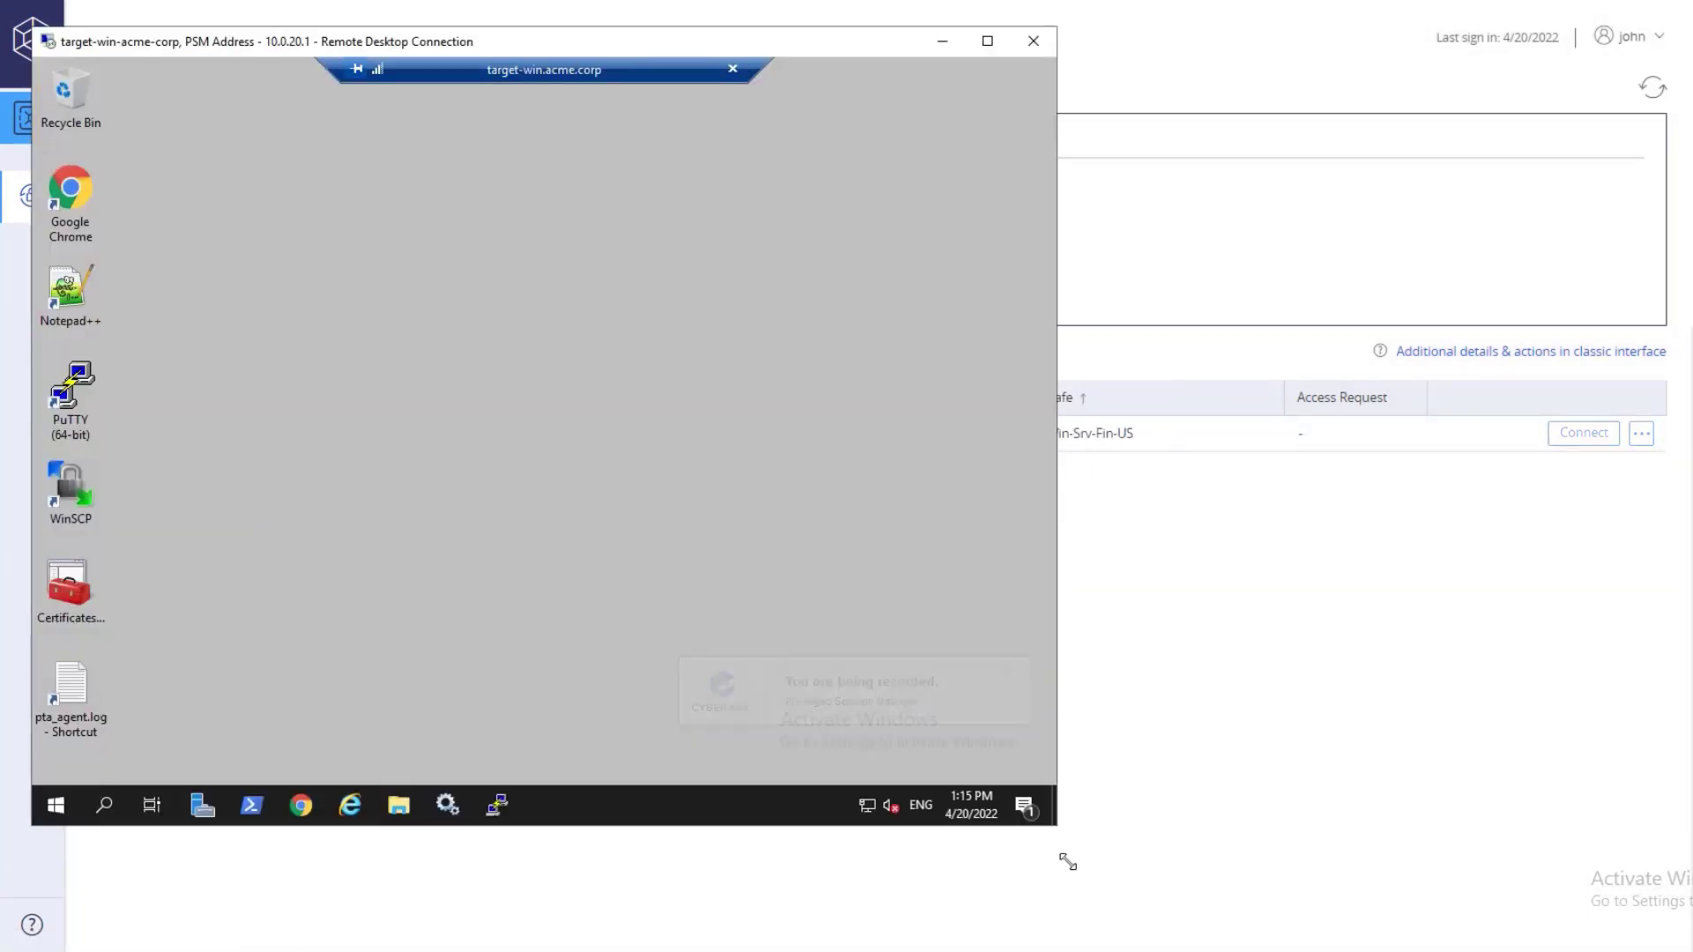
pyautogui.click(1654, 90)
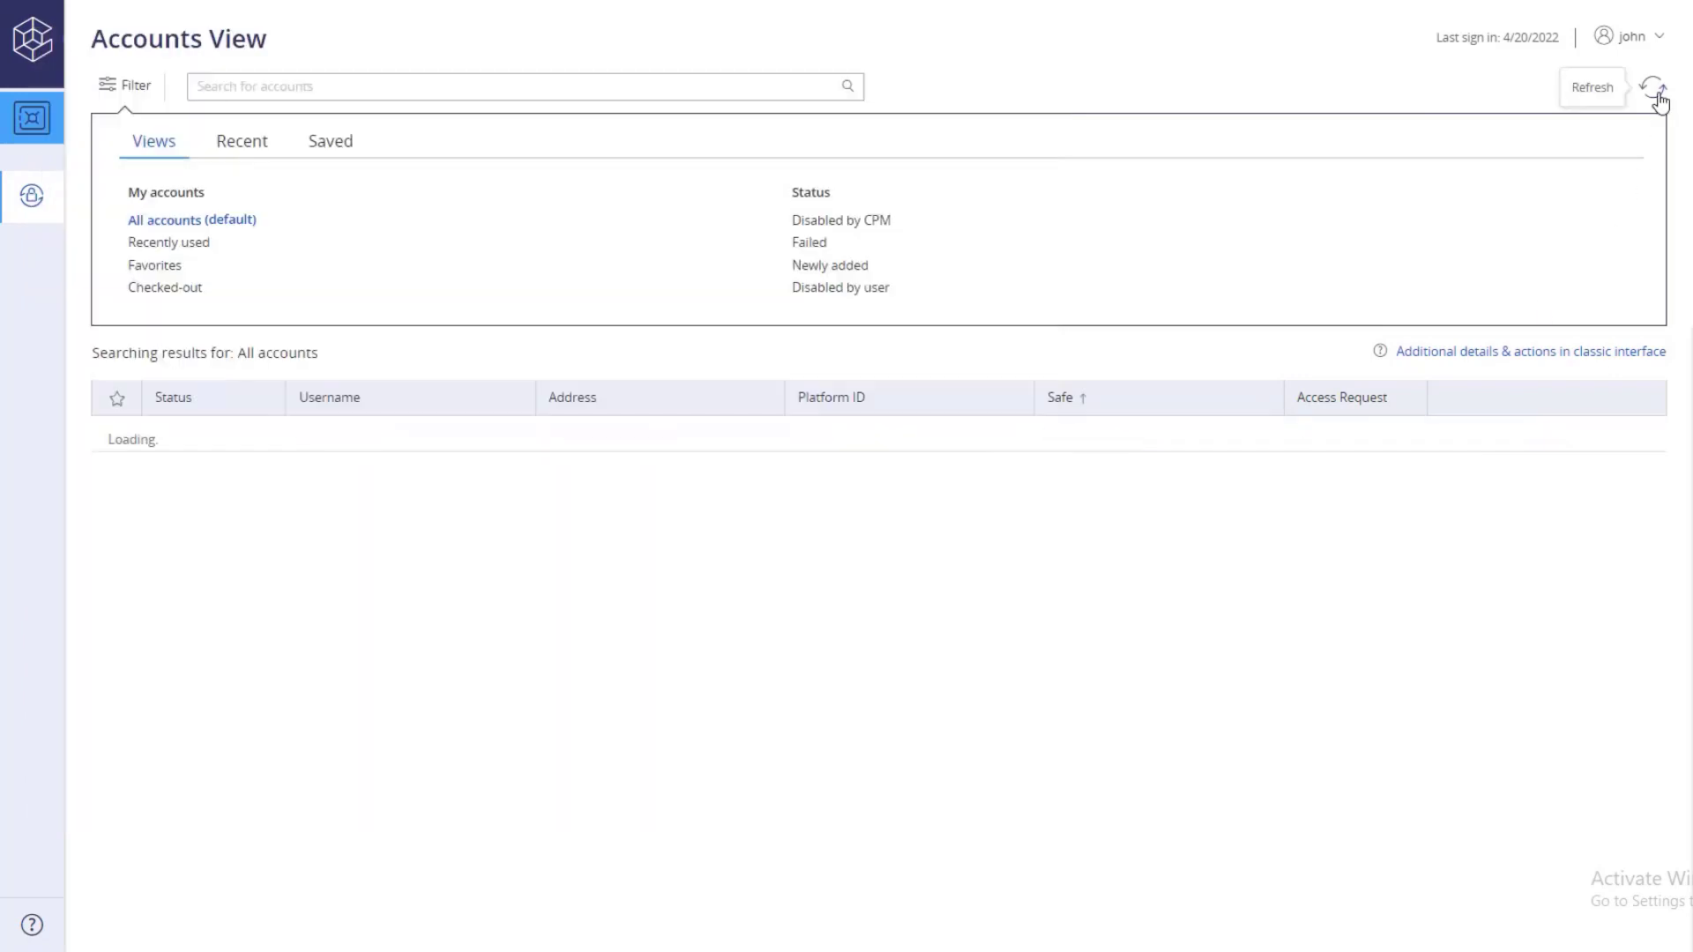
pyautogui.click(1176, 448)
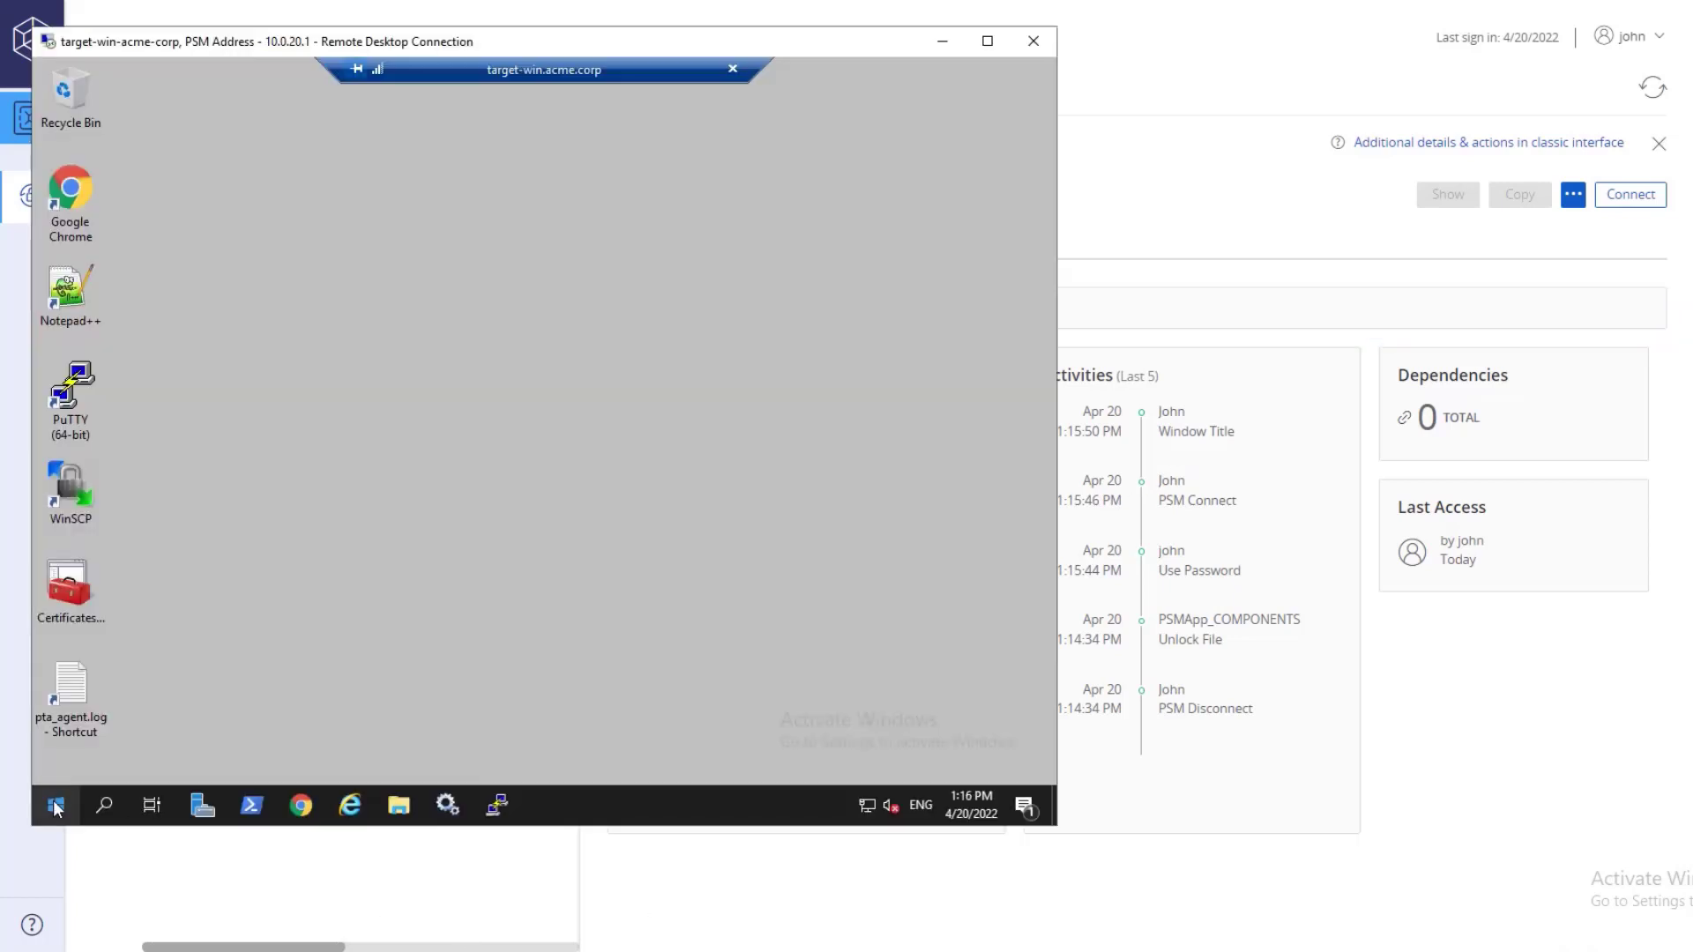
# Disconnect the remote session from the Start power menu and close the RDP window
pyautogui.click(57, 806)
pyautogui.click(54, 763)
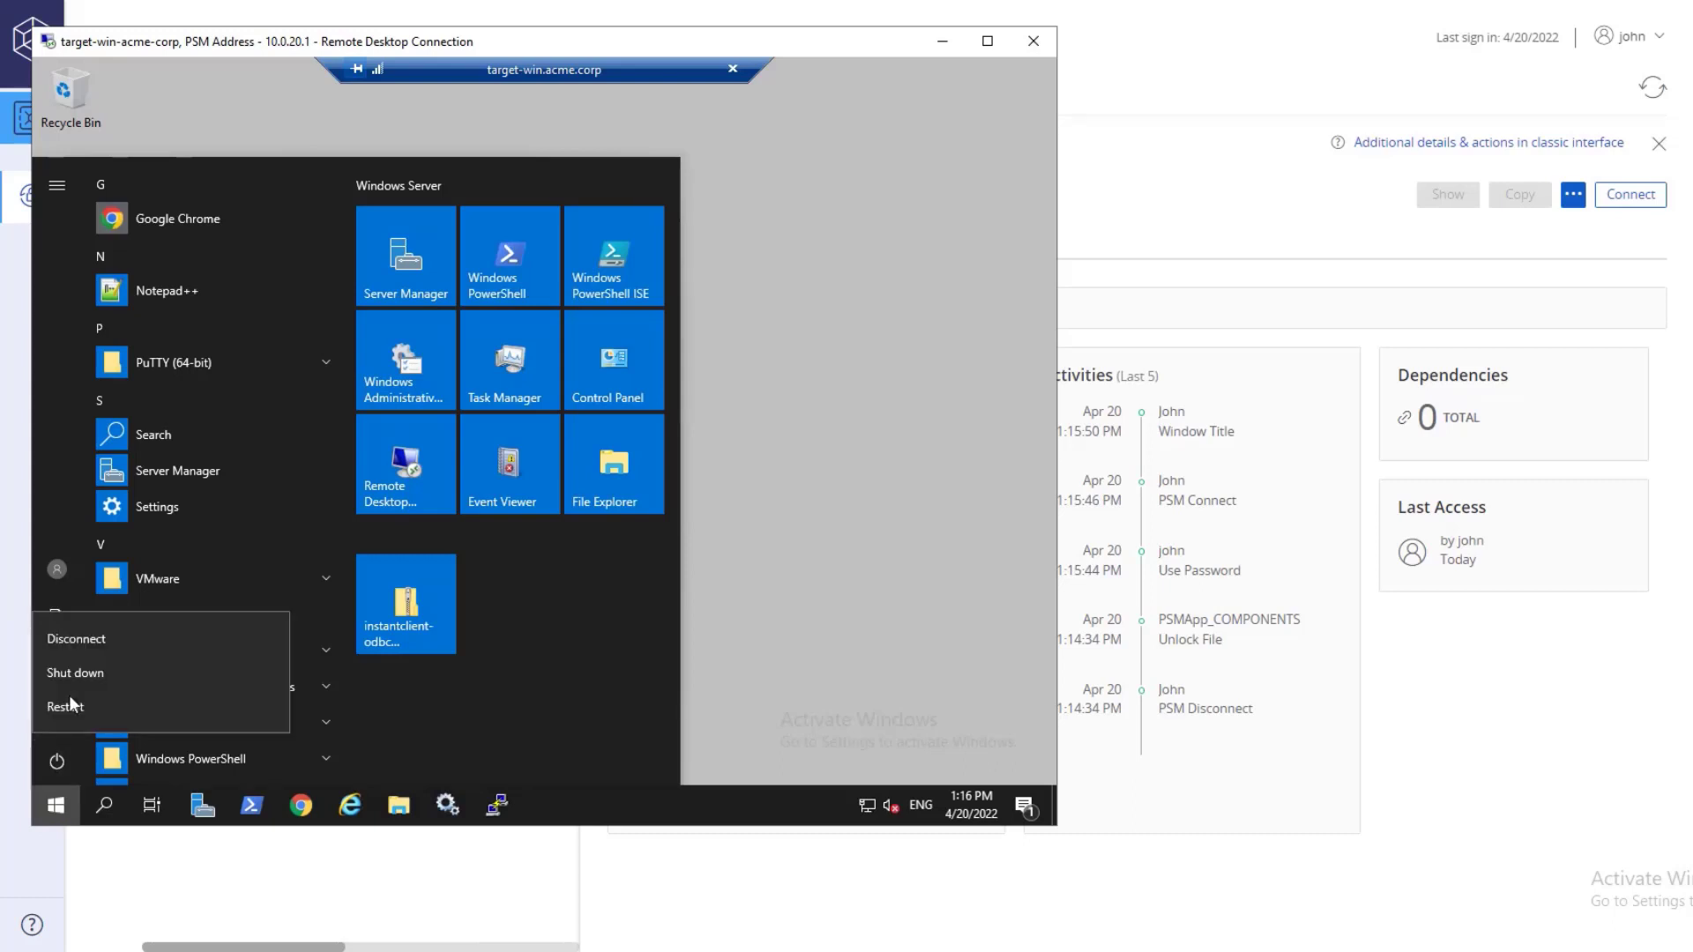
pyautogui.click(94, 639)
pyautogui.click(1033, 42)
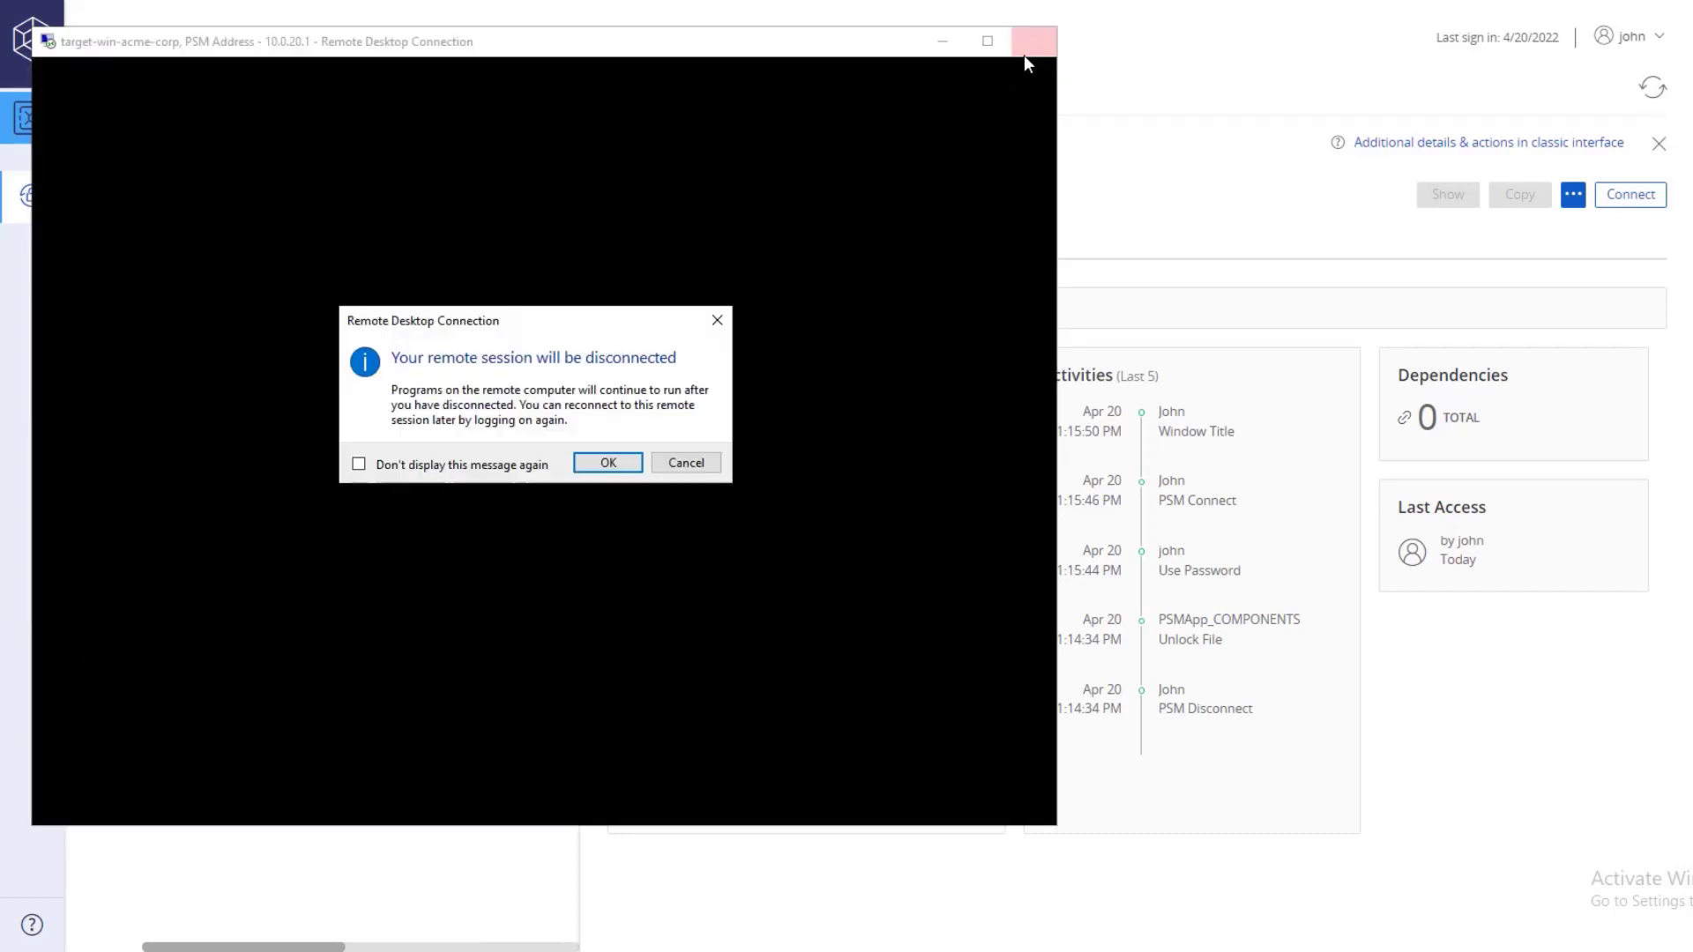
pyautogui.click(628, 458)
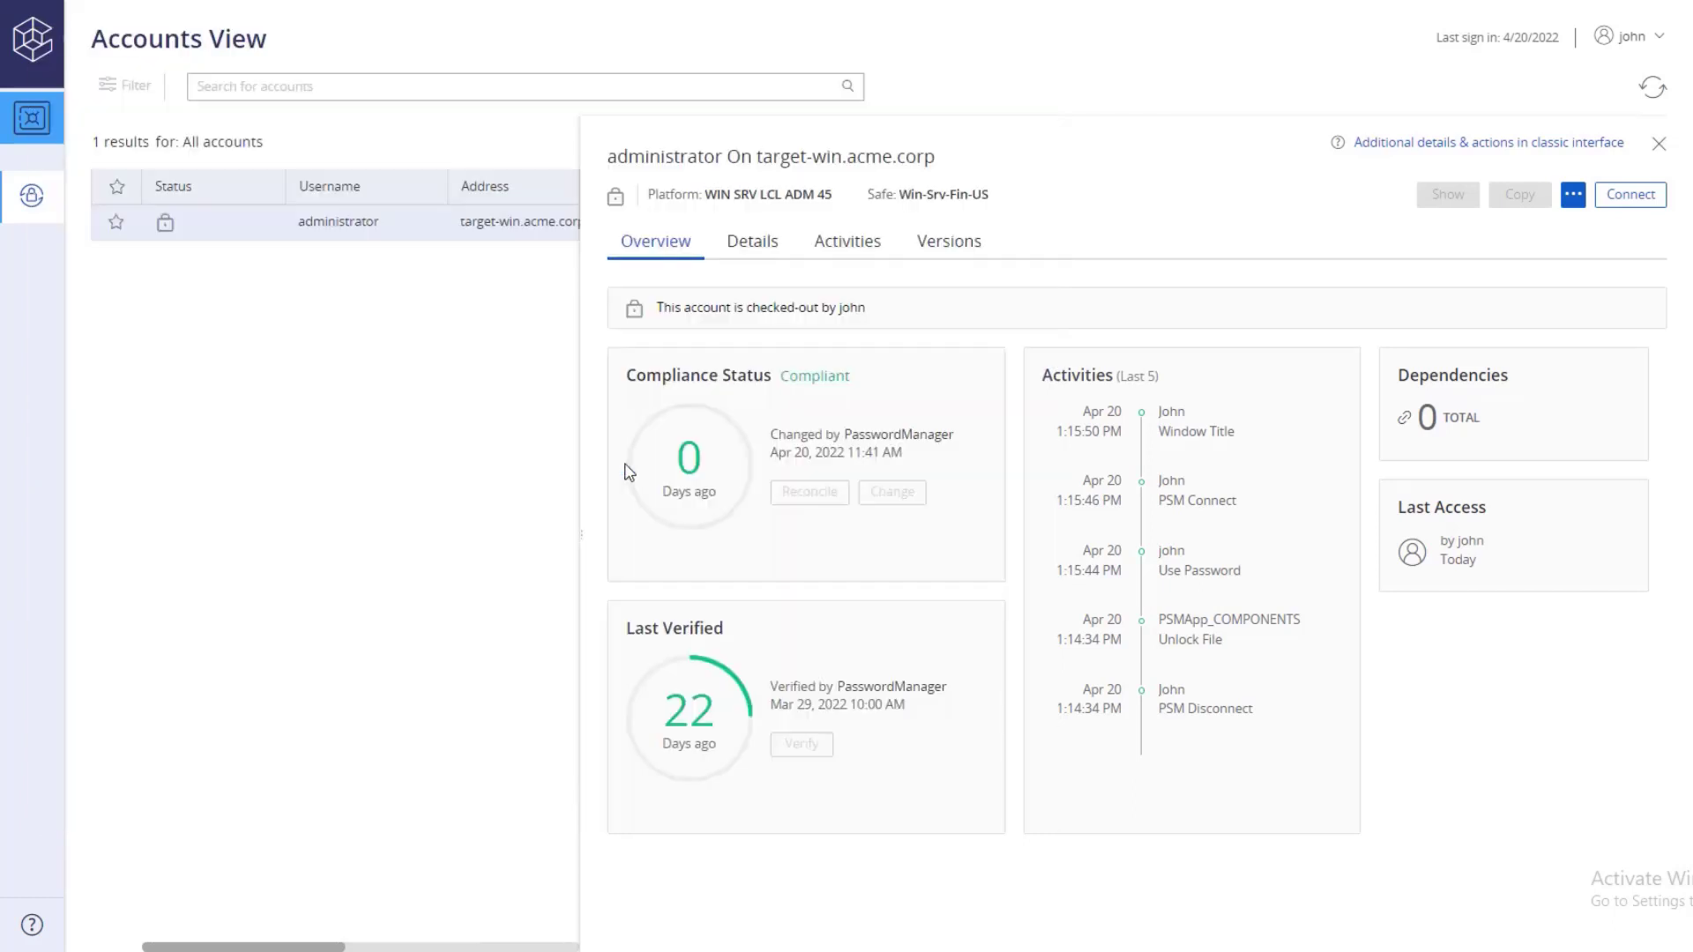
# Refresh and check administrator's Activities: checked in, password changed by PasswordManager at 1:24 PM
pyautogui.click(1653, 88)
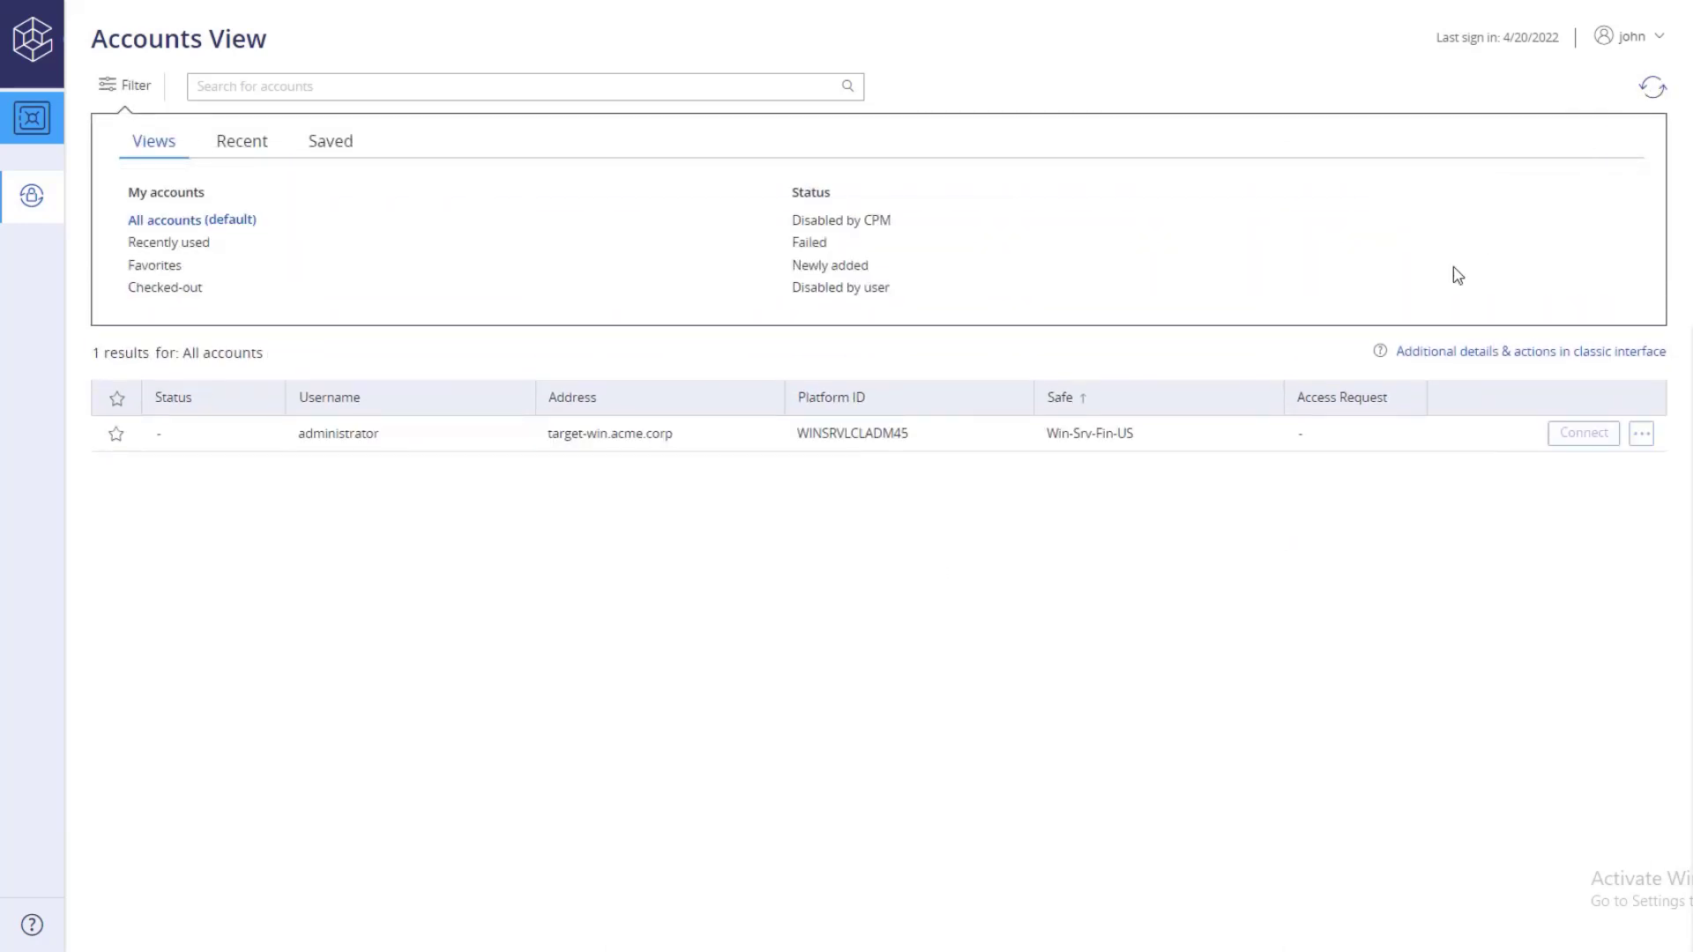
pyautogui.click(1235, 441)
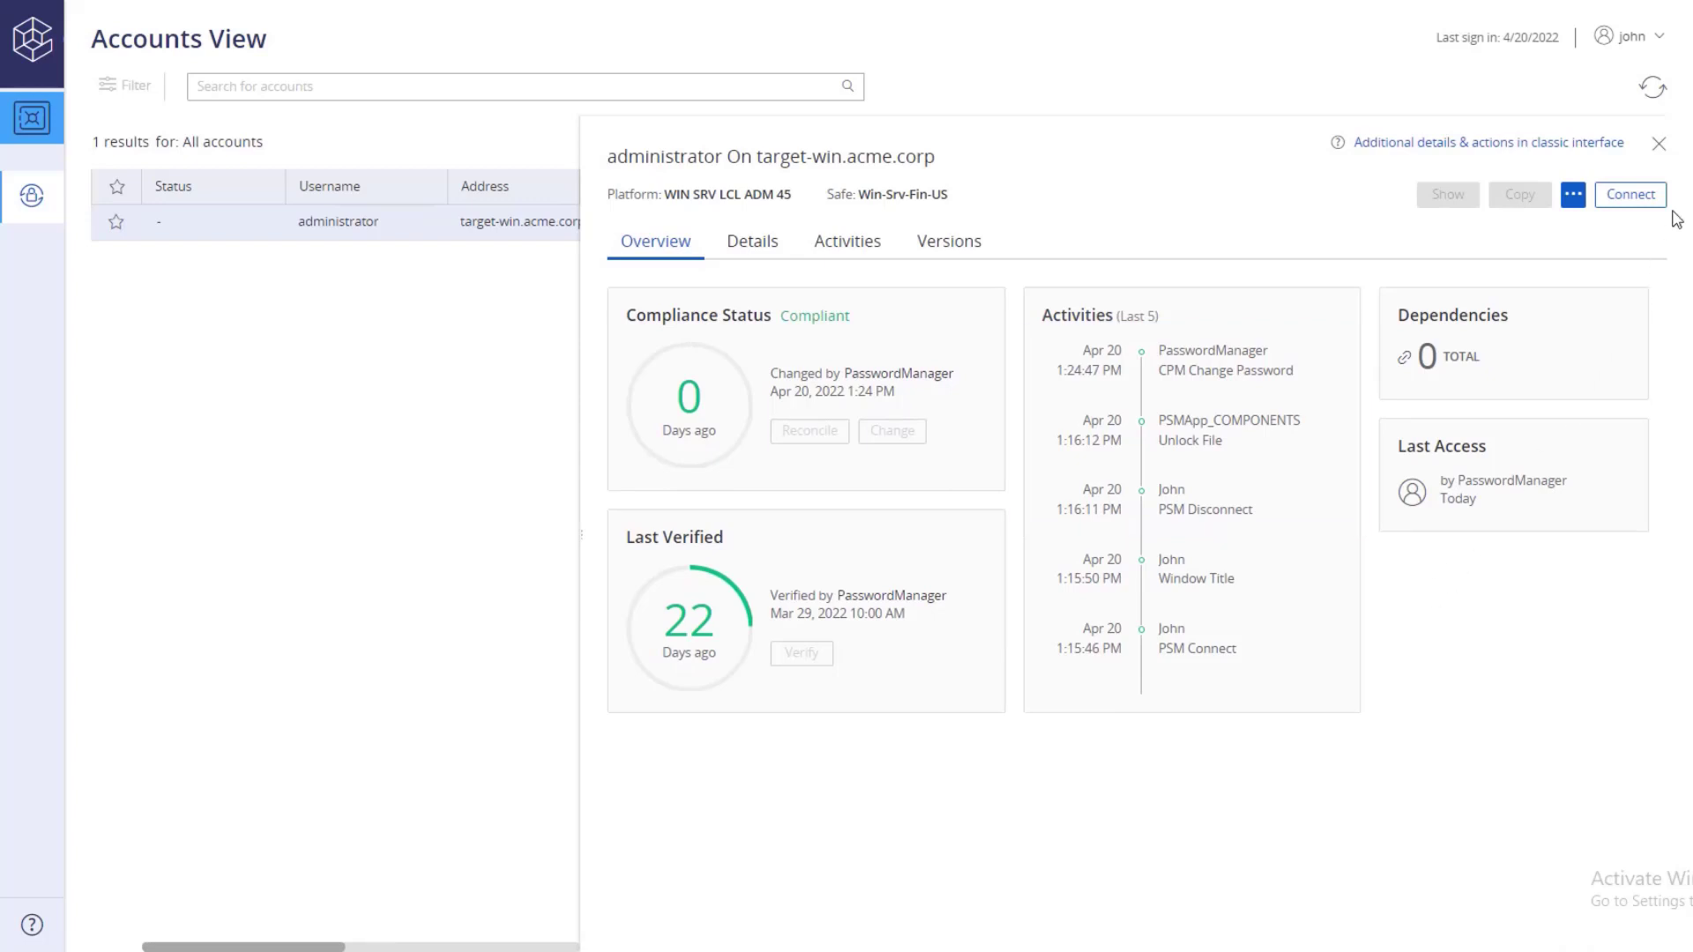
pyautogui.click(1661, 143)
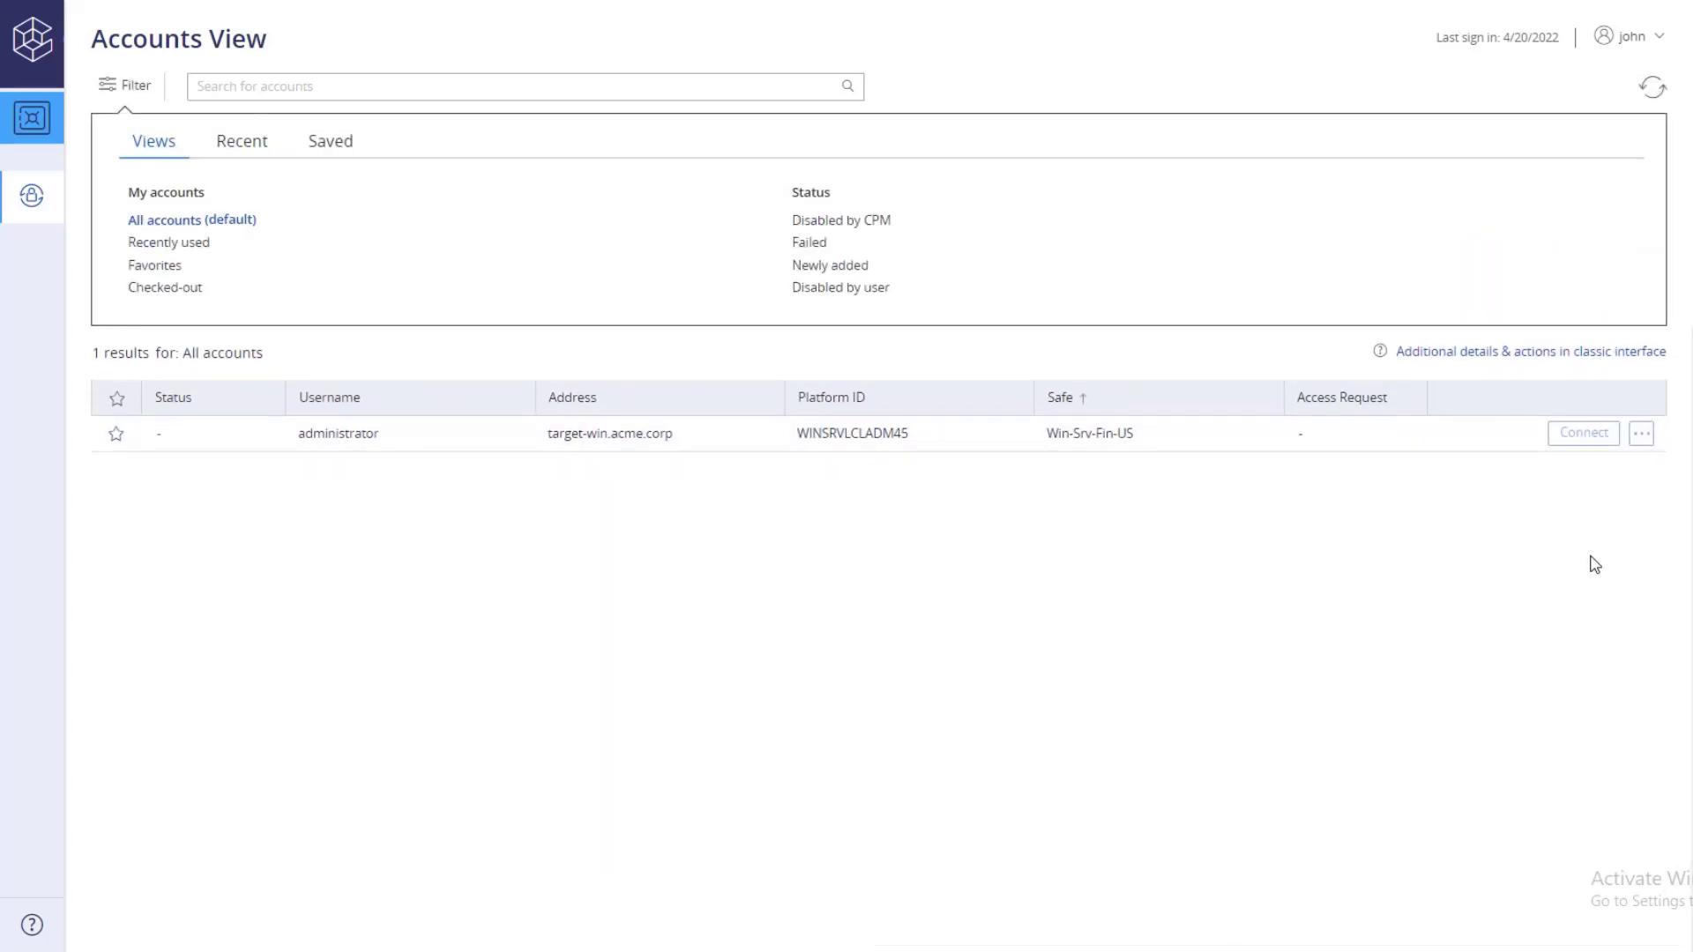